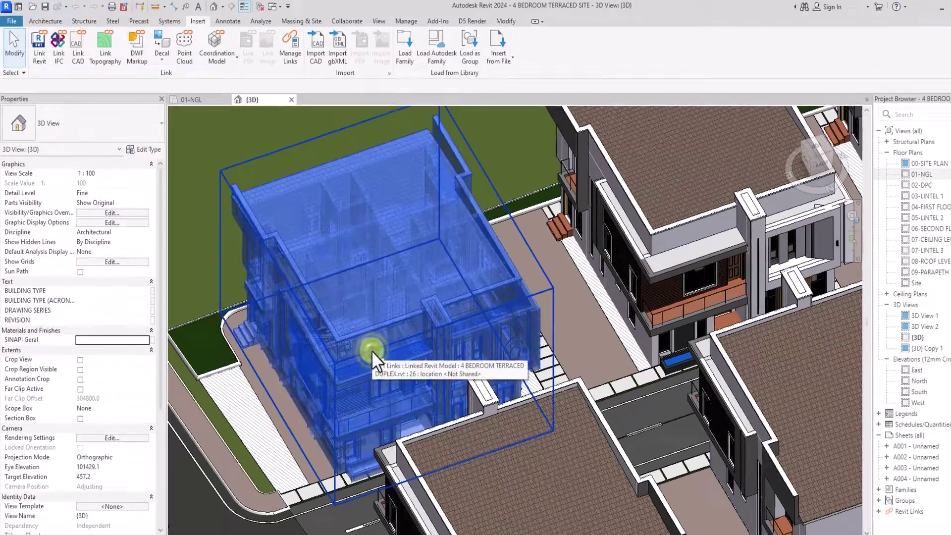
left_click(370, 350)
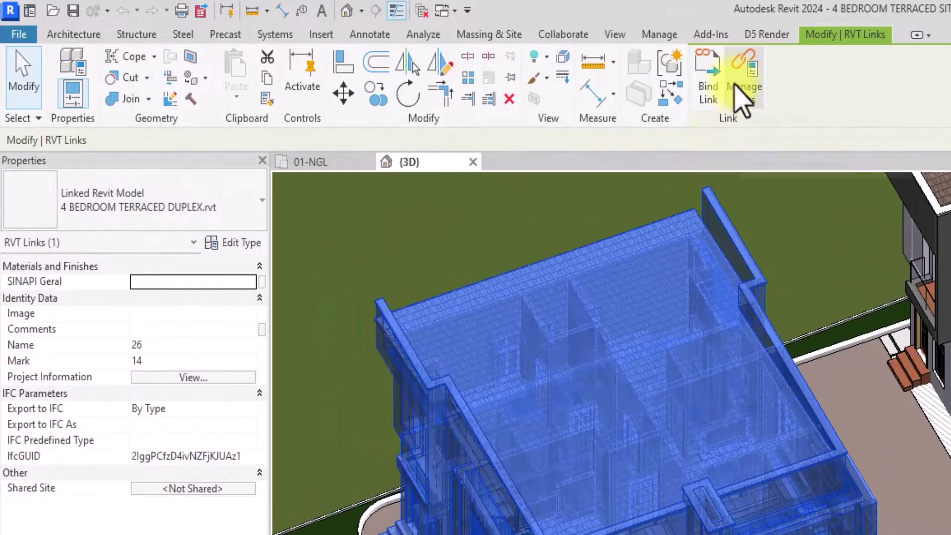
left_click(740, 92)
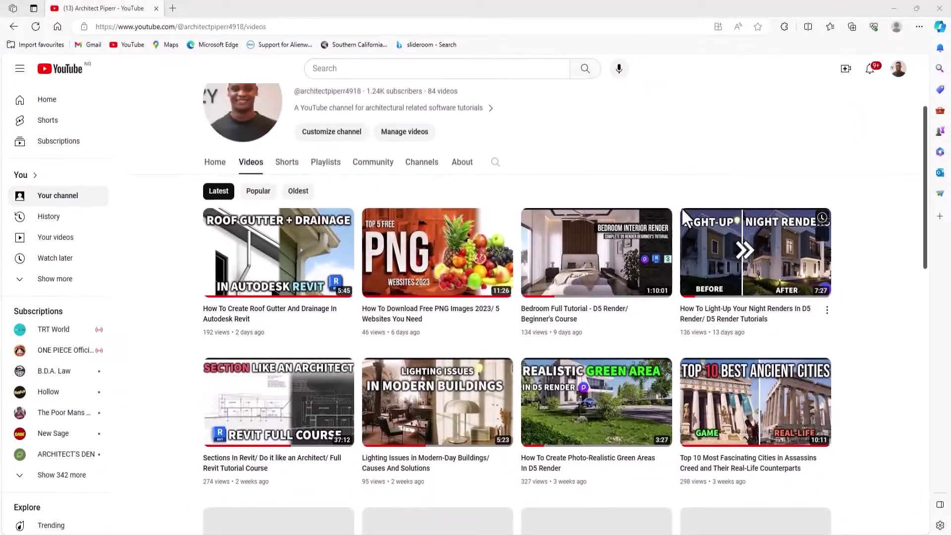
scroll(683, 212, "down", 10)
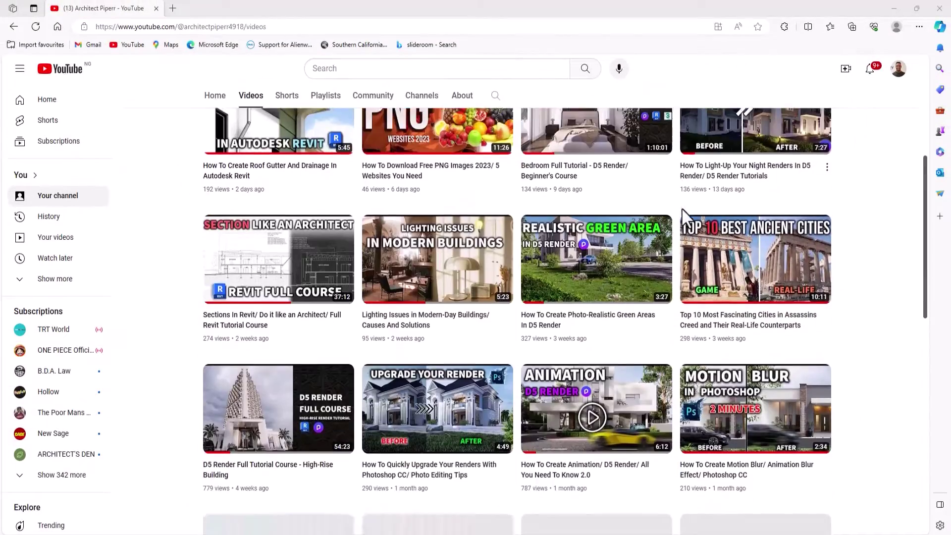
scroll(673, 220, "down", 5)
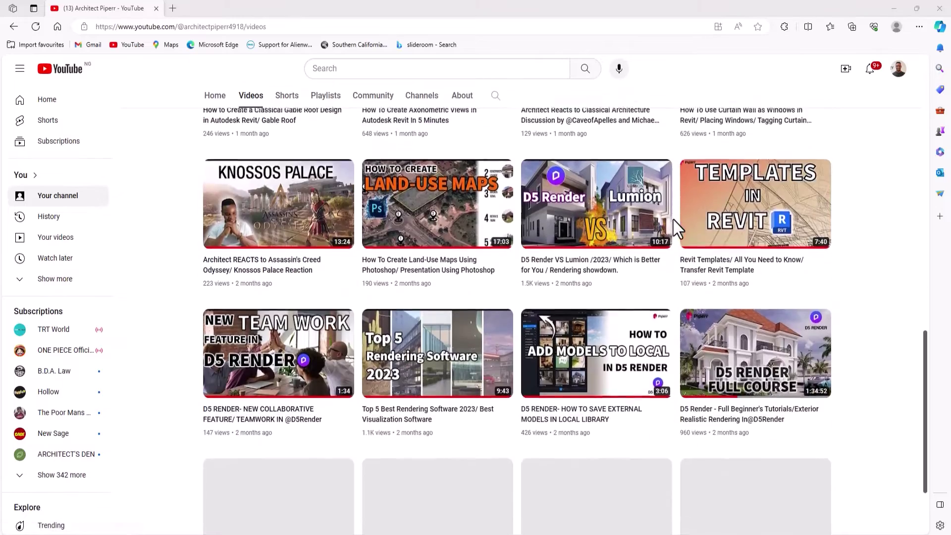
scroll(670, 223, "up", 5)
scroll(672, 229, "up", 10)
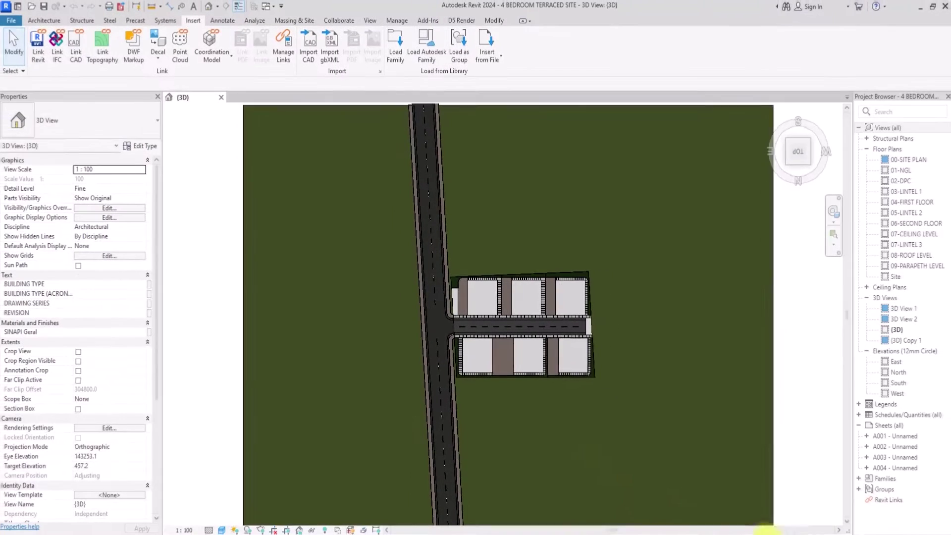
Step: Link the Revit model 4 BEDROOM TERRACED DUPLEX.rvt into the 01-NGL floor plan with Auto - Internal Origin to Internal Origin positioning
middle_click_drag(639, 501, 517, 358, "shift")
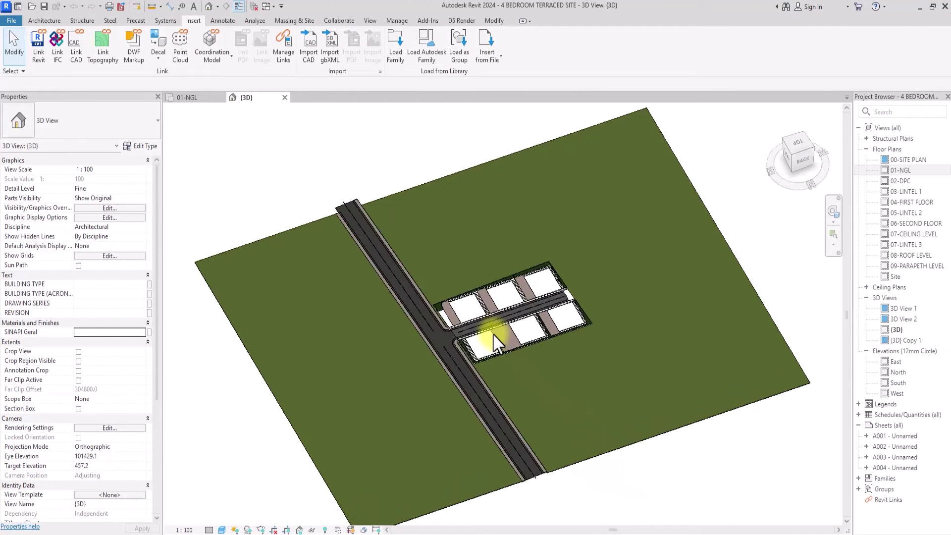
scroll(492, 334, "up", 2)
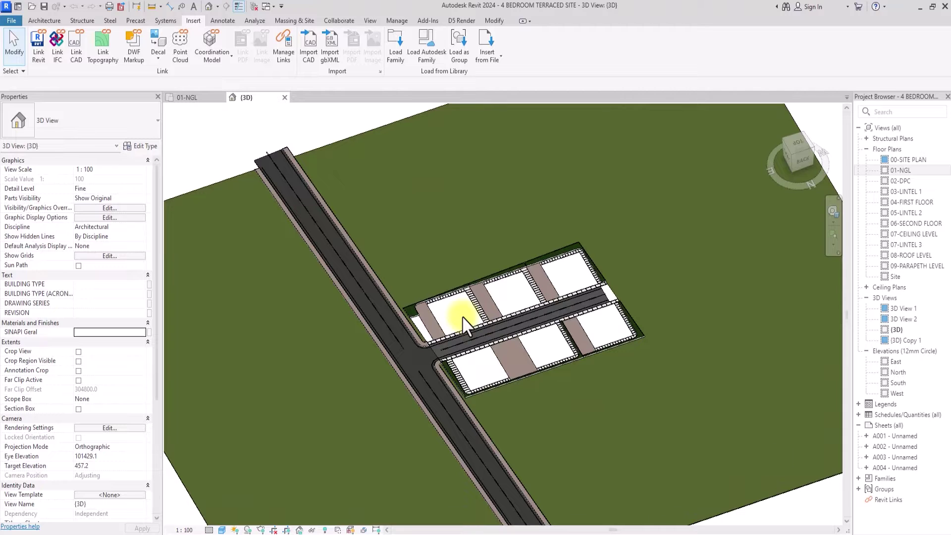
double_click(900, 171)
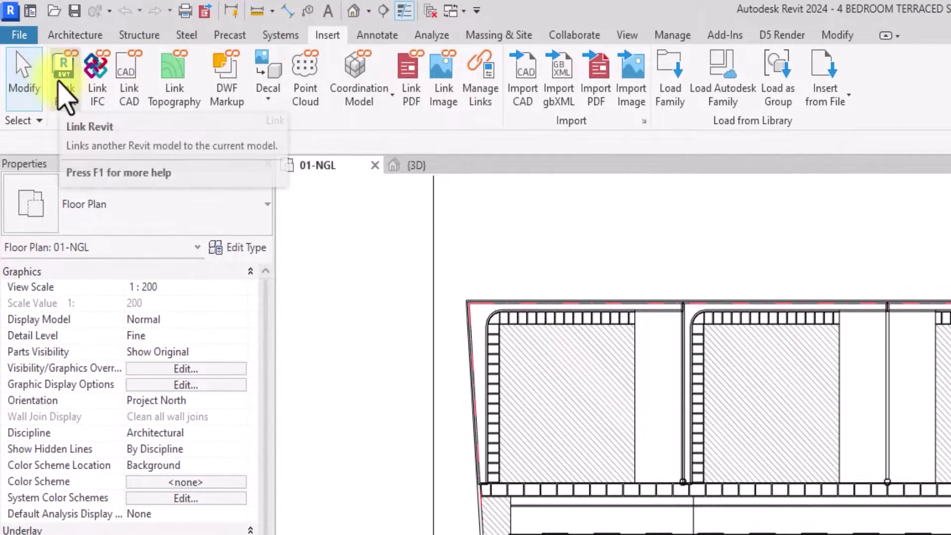
left_click(63, 95)
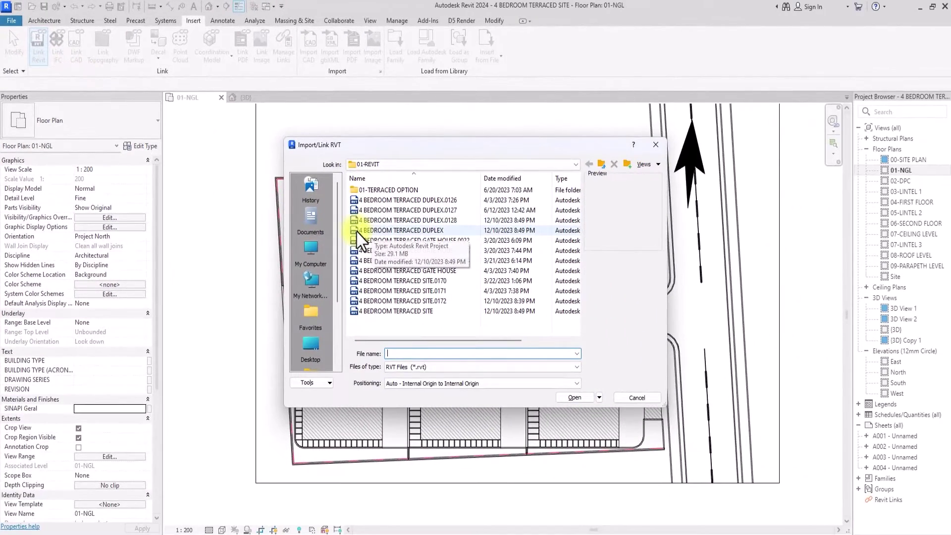
left_click(394, 231)
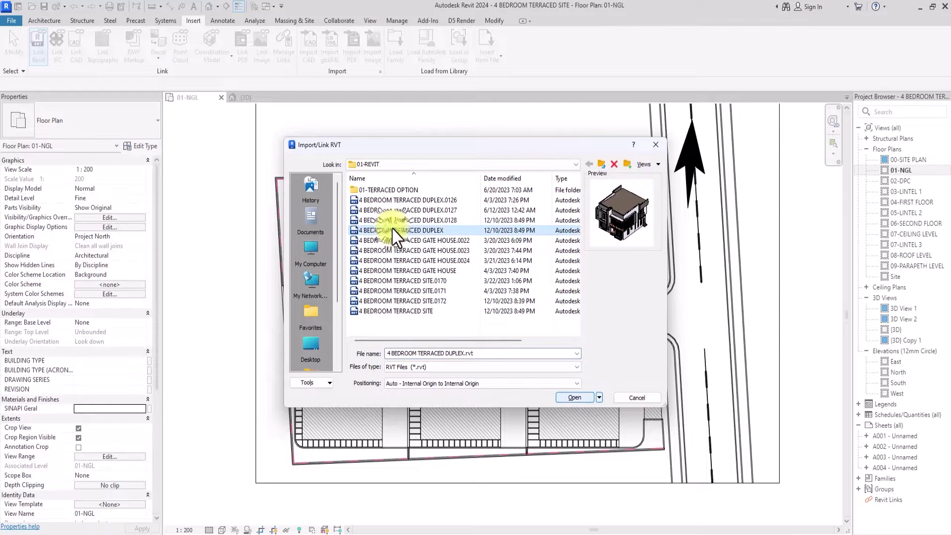
left_click(577, 398)
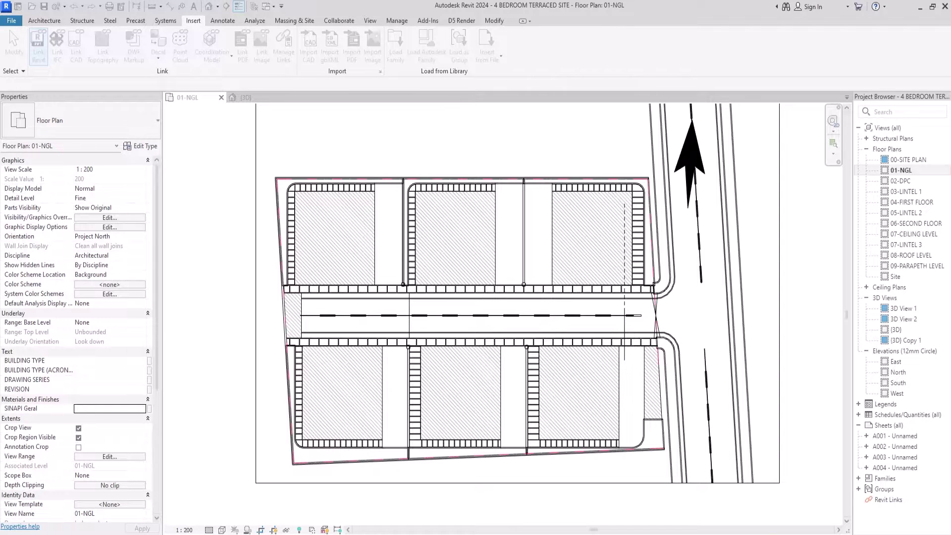
Step: Examine where the linked duplex sits relative to the site plots, first in the floor plan and also in the 3D view
scroll(380, 164, "up", 2)
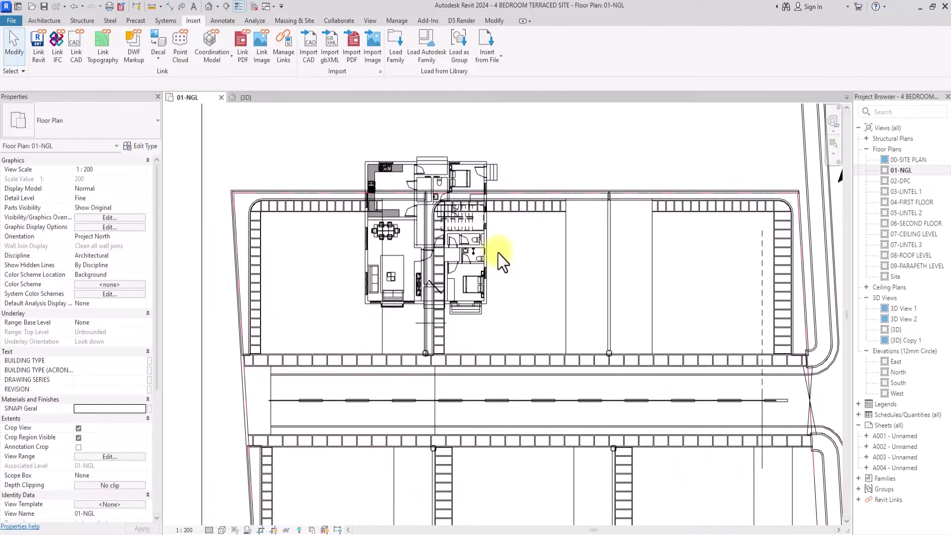
left_click(263, 158)
scroll(290, 237, "up", 3)
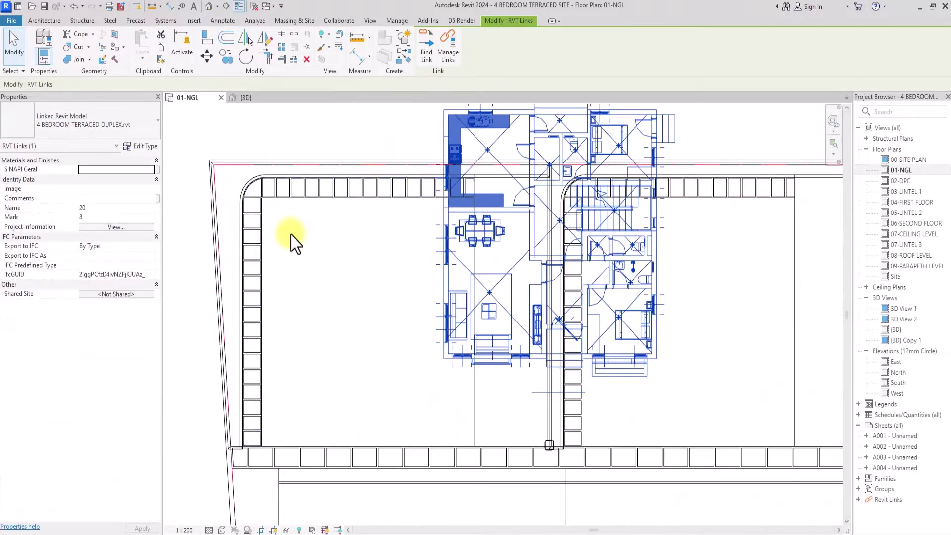
scroll(291, 233, "down", 4)
scroll(292, 234, "up", 6)
scroll(291, 233, "down", 3)
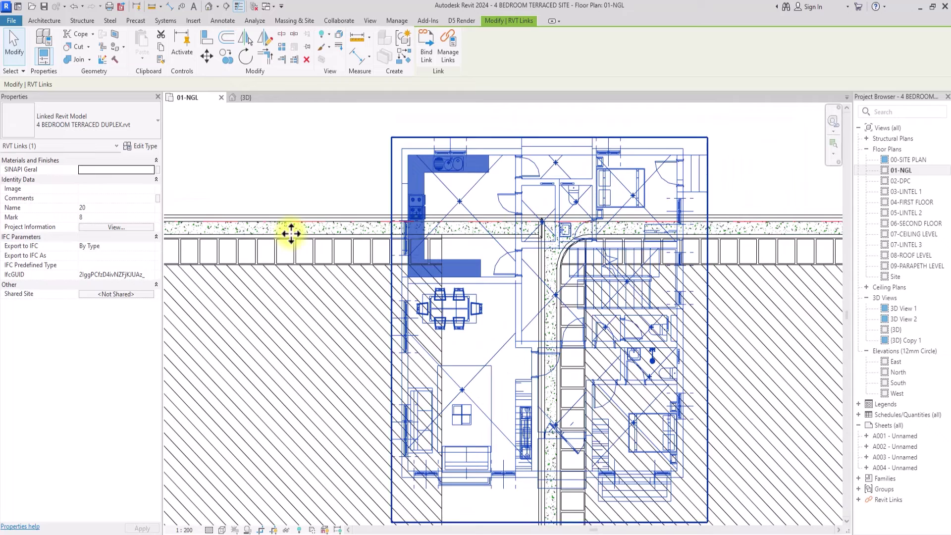
scroll(290, 234, "down", 3)
scroll(291, 233, "up", 3)
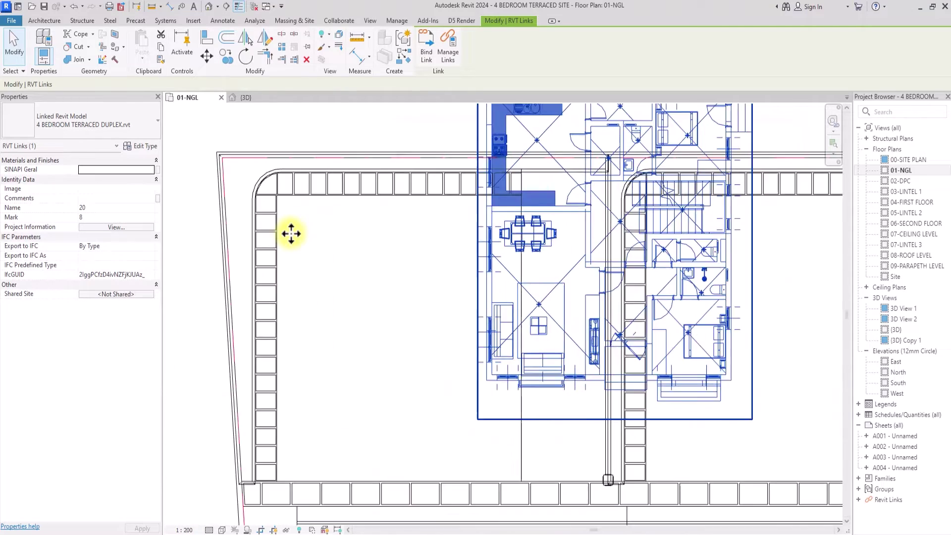
scroll(291, 233, "up", 1)
middle_click_drag(291, 234, 234, 277)
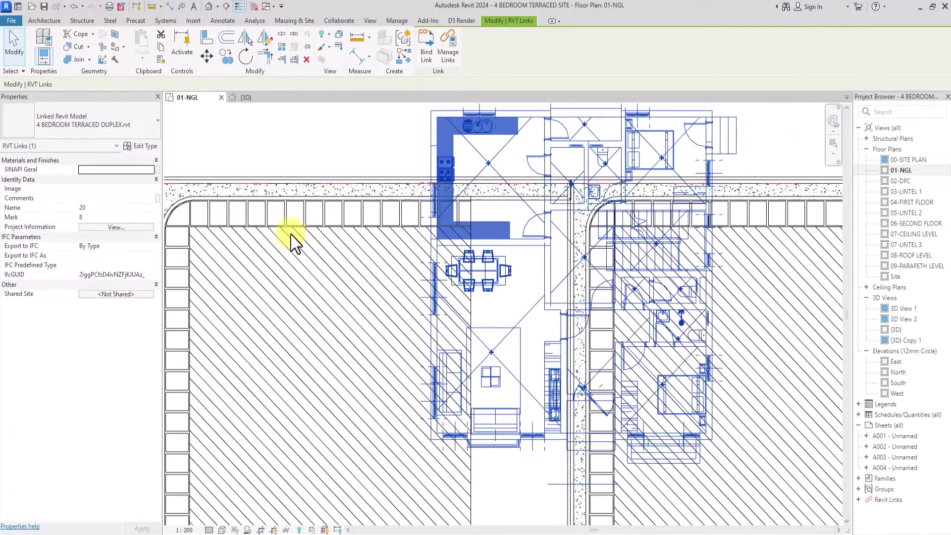
scroll(291, 235, "down", 1)
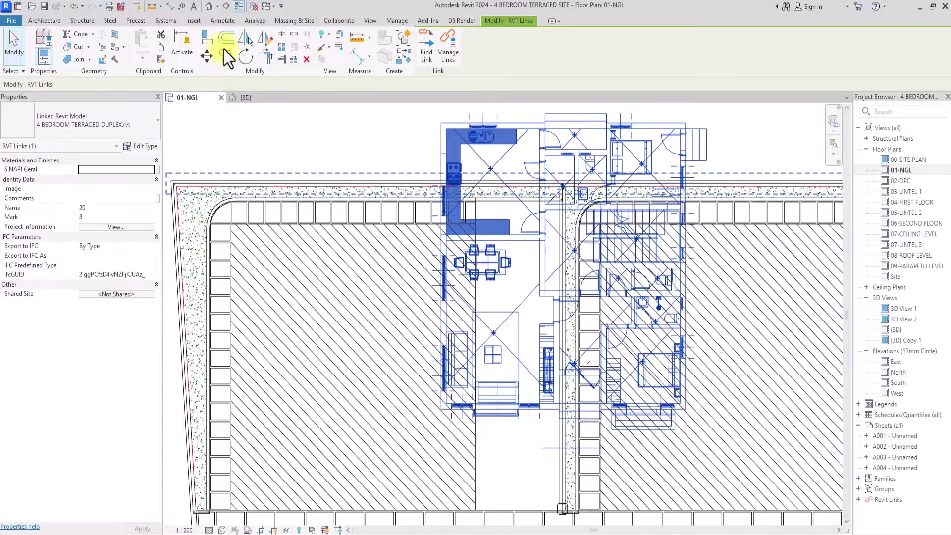
left_click(208, 7)
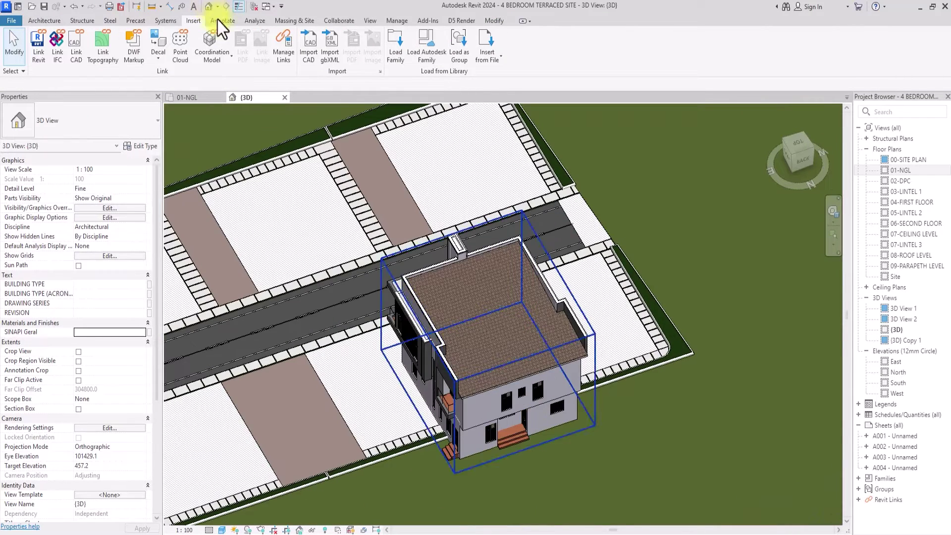
scroll(501, 340, "down", 2)
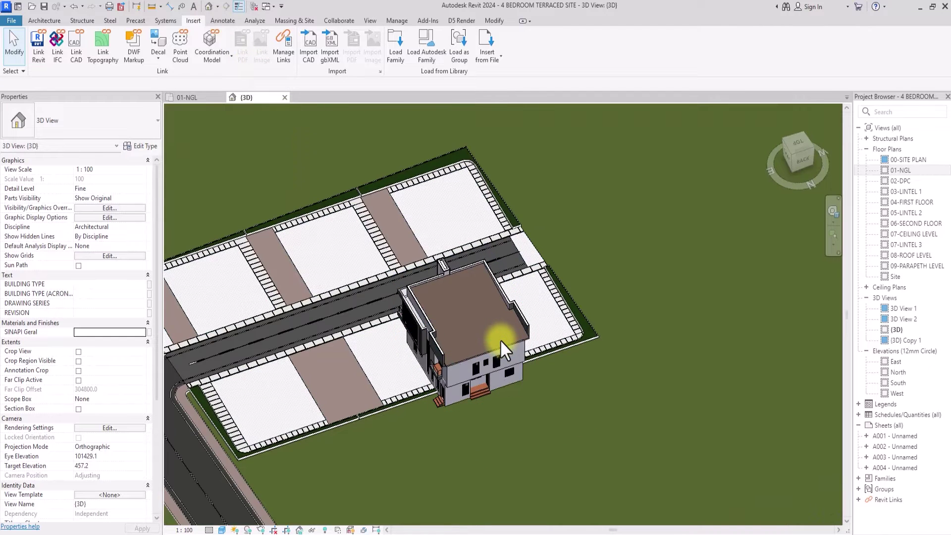
Step: In the 01-NGL plan, move the linked duplex by its upper-left corner to the matching paving corner of the upper-left plot
double_click(901, 170)
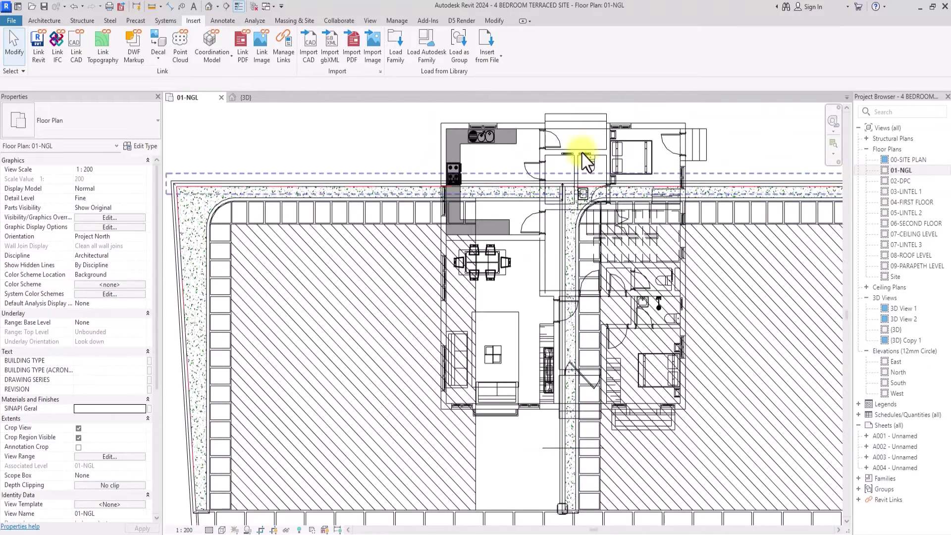
left_click(470, 153)
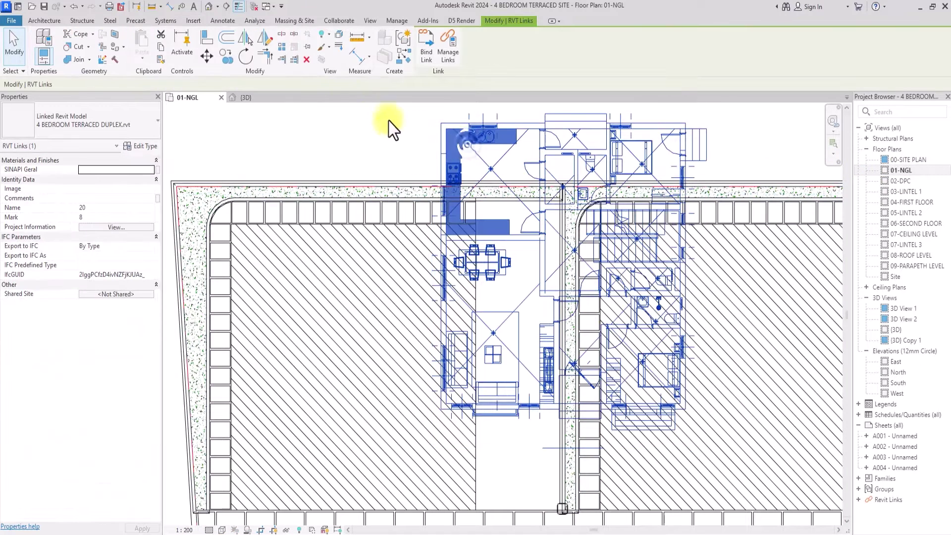
left_click(206, 56)
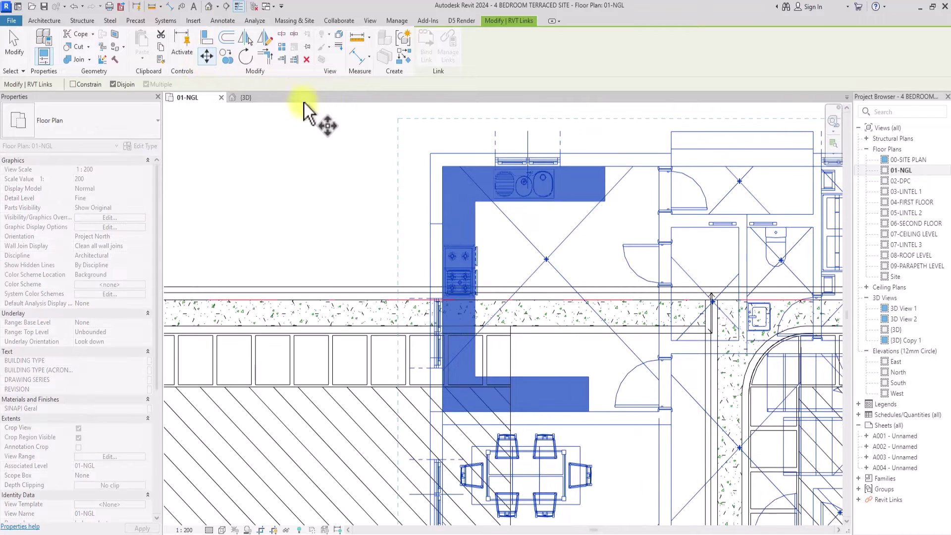
left_click(430, 153)
scroll(403, 191, "down", 3)
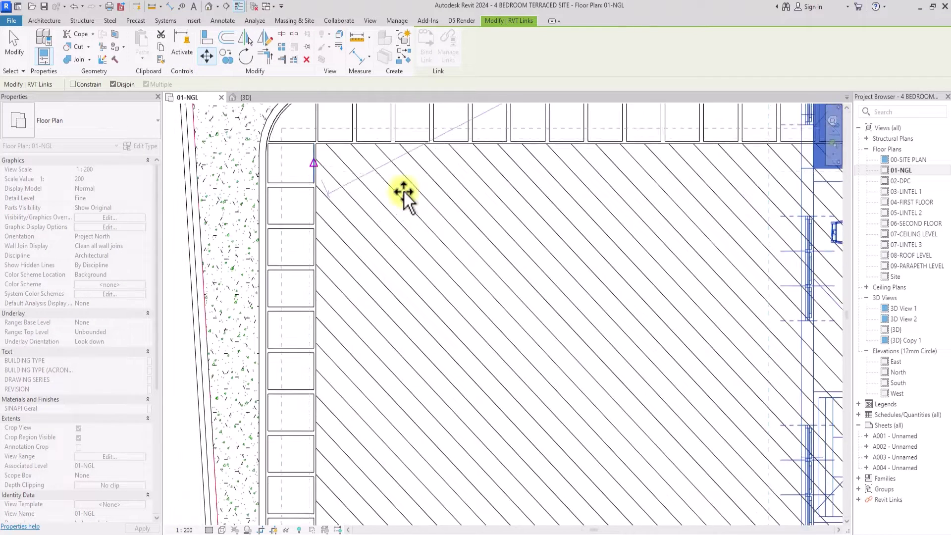
scroll(404, 190, "up", 5)
middle_click_drag(403, 190, 403, 266)
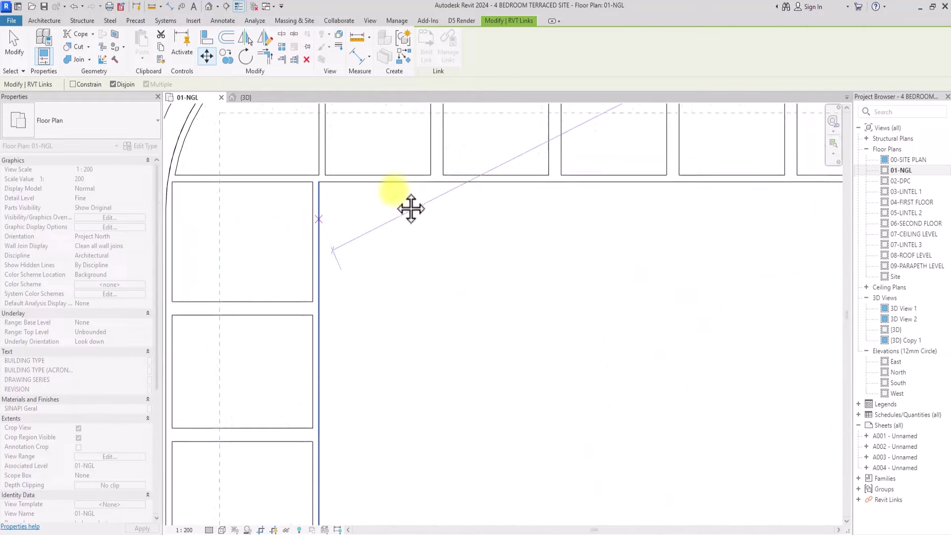
left_click(317, 181)
scroll(318, 182, "down", 4)
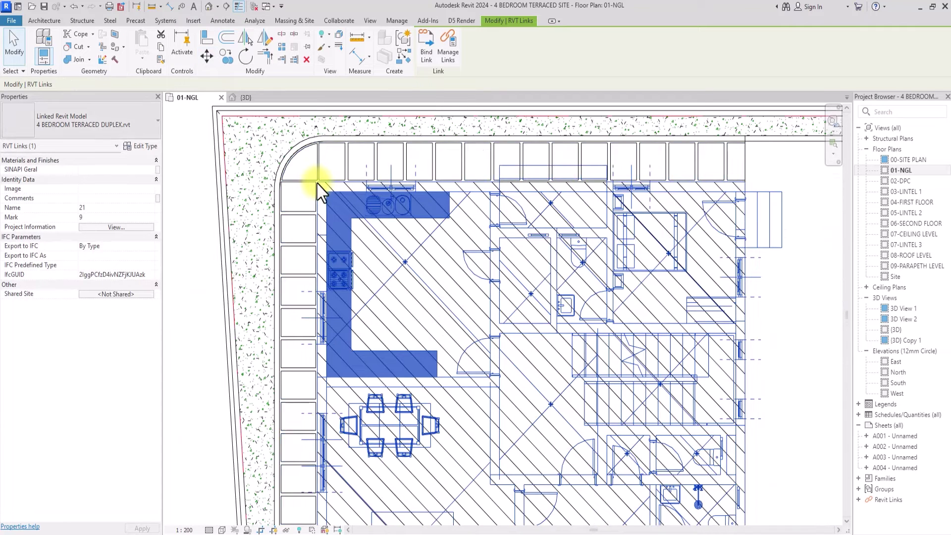
Step: Copy the linked duplex with the Multiple option, from its upper-left corner to the same corner of the upper middle plot
left_click(225, 55)
scroll(314, 203, "up", 6)
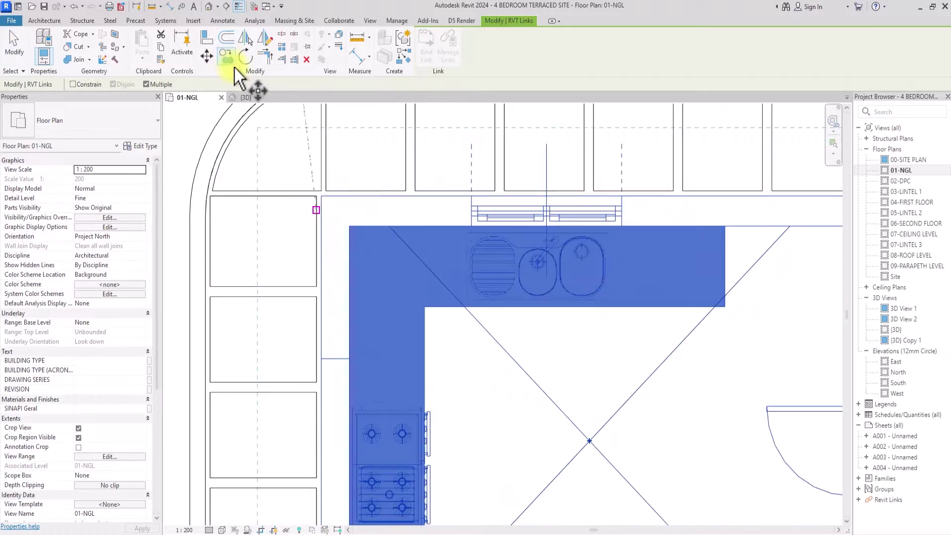
left_click(317, 184)
scroll(317, 185, "down", 7)
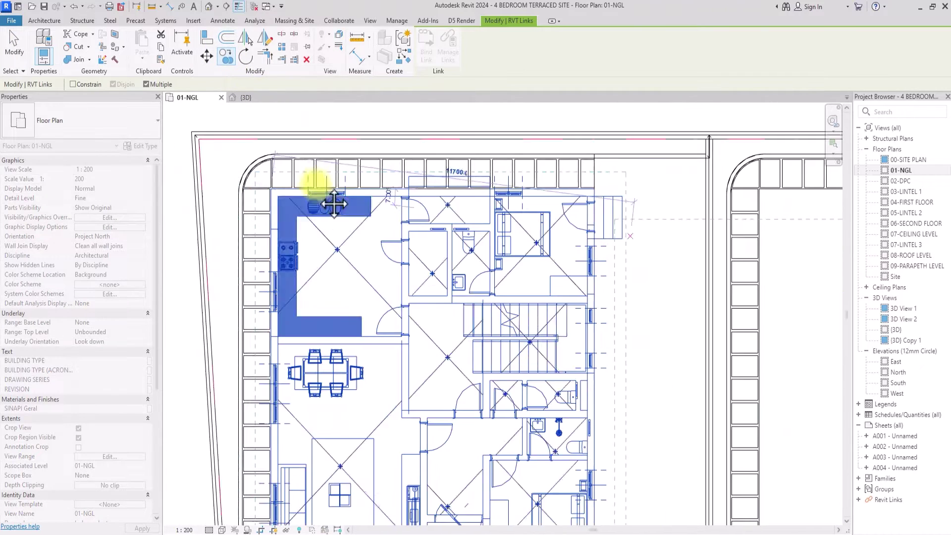
middle_click_drag(609, 168, 317, 184)
scroll(317, 184, "up", 8)
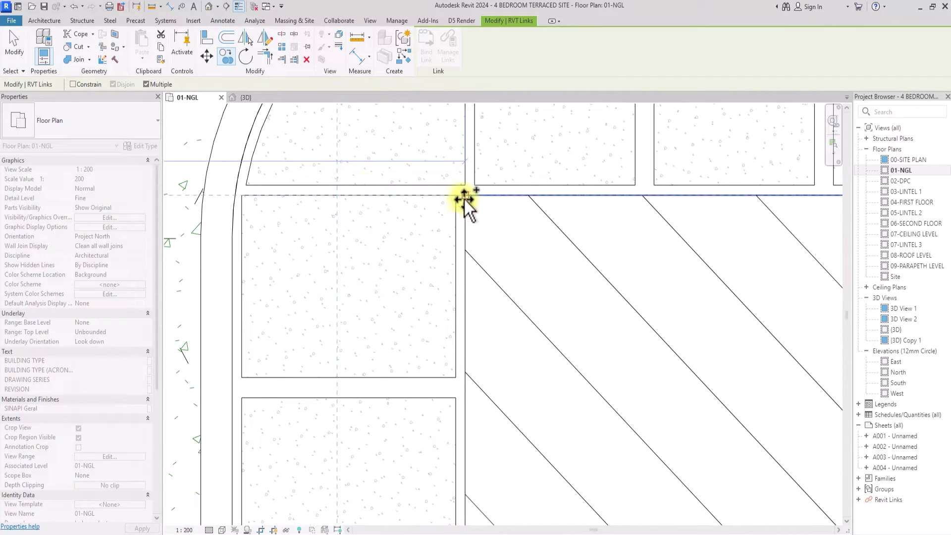
scroll(447, 210, "down", 8)
Step: Place another copy of the duplex at the upper-left corner of the upper-right plot's building area and end the copying
scroll(484, 212, "up", 8)
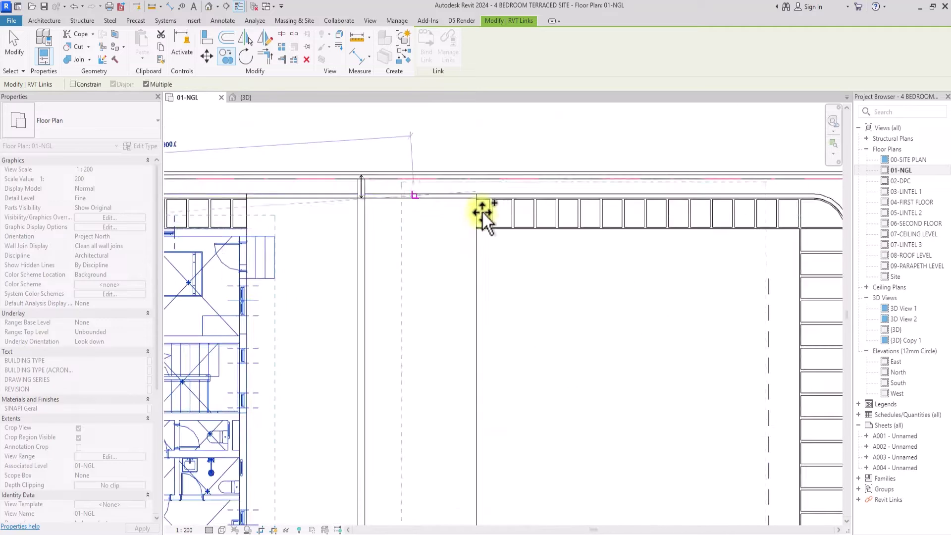
scroll(486, 212, "up", 2)
left_click(486, 212)
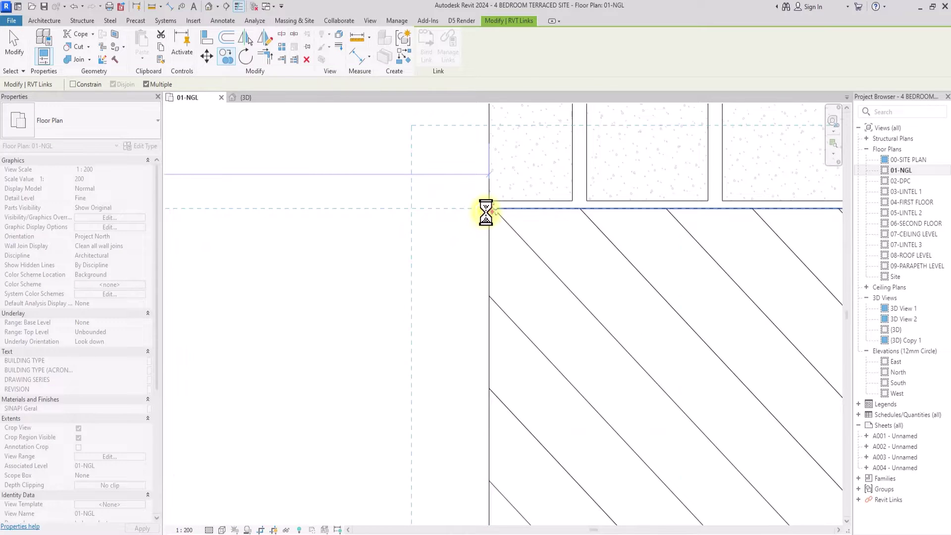
scroll(486, 211, "down", 3)
scroll(486, 212, "down", 8)
key("Escape")
key("Escape")
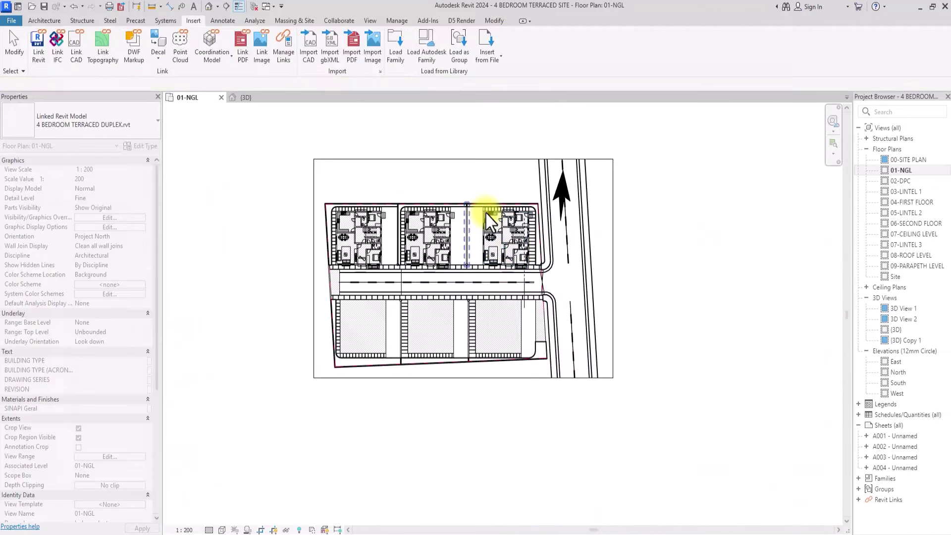
Step: Select the three linked duplexes on the upper plots and mirror copies across a drawn axis along the road's centreline onto the lower plots
scroll(486, 212, "up", 2)
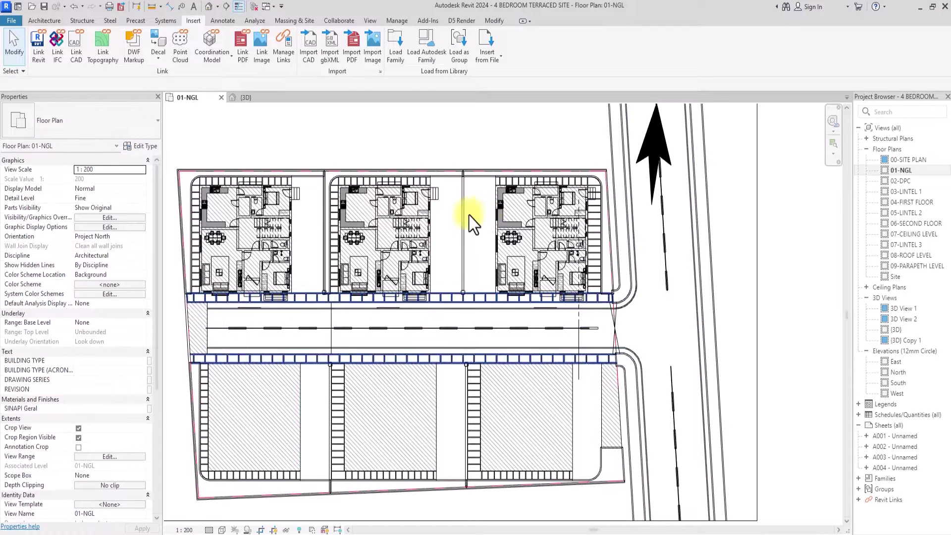
left_click(253, 246)
left_click(369, 239, "ctrl")
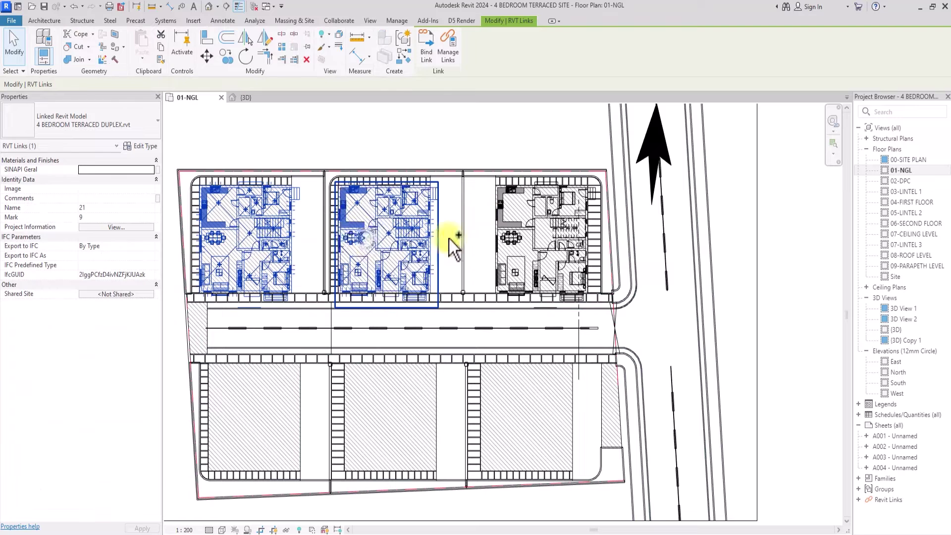
left_click(520, 238, "ctrl")
scroll(533, 245, "up", 3)
scroll(532, 245, "up", 5)
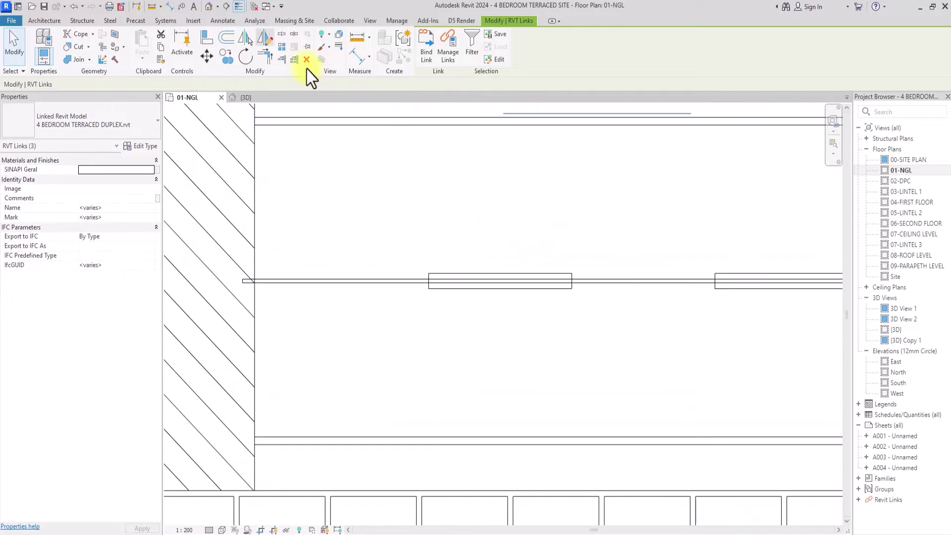
left_click(265, 39)
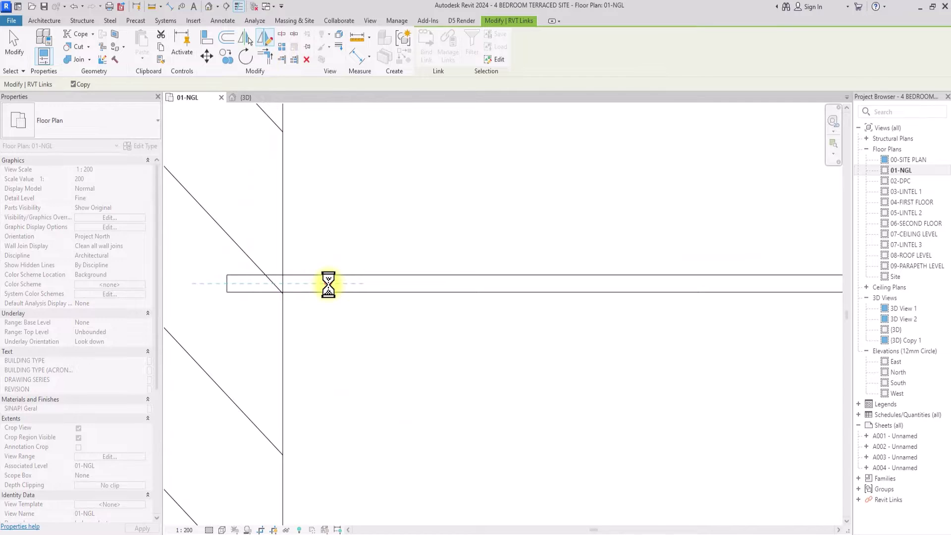
scroll(329, 287, "down", 10)
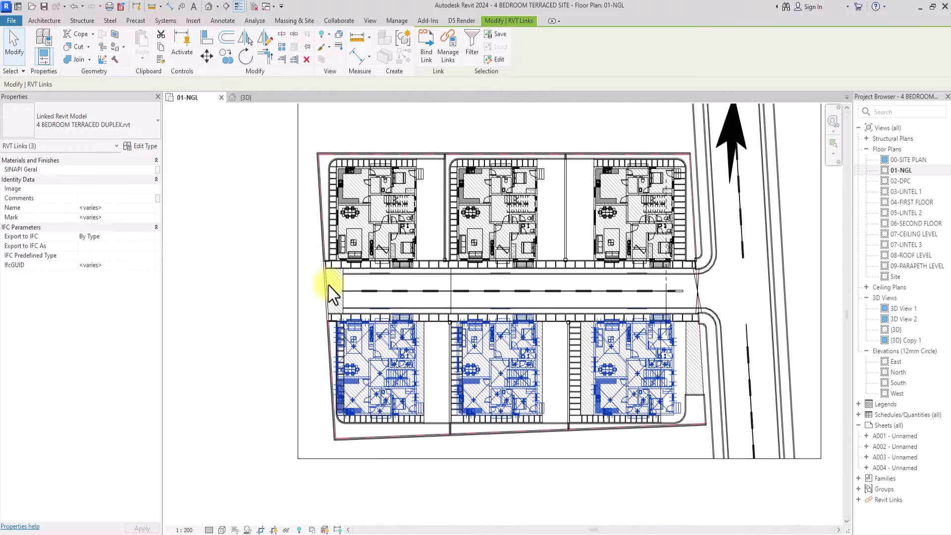
Step: Open the 3D view and inspect the six linked duplexes on both sides of the estate road
left_click(209, 7)
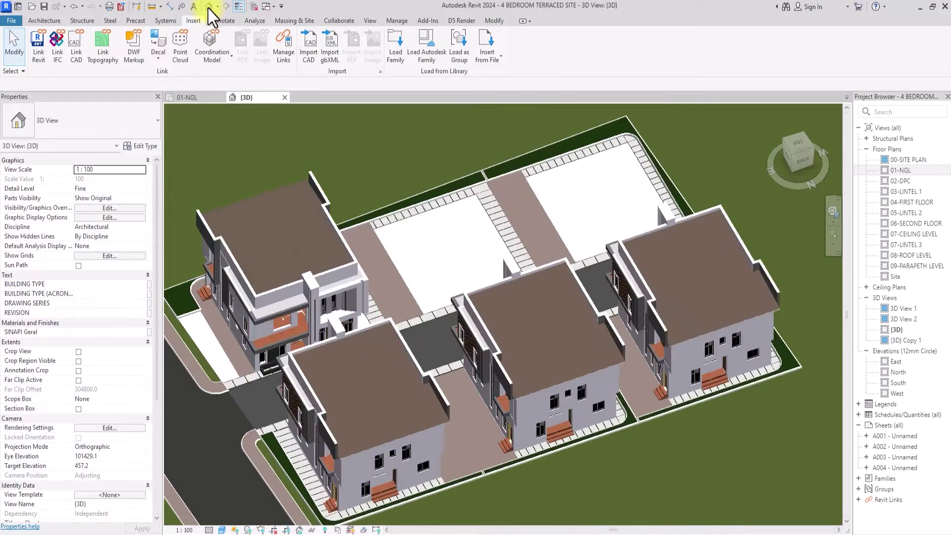
scroll(317, 282, "up", 3)
mouse_move(317, 283)
middle_mouse_down()
mouse_move(396, 298)
mouse_move(483, 272)
middle_mouse_up()
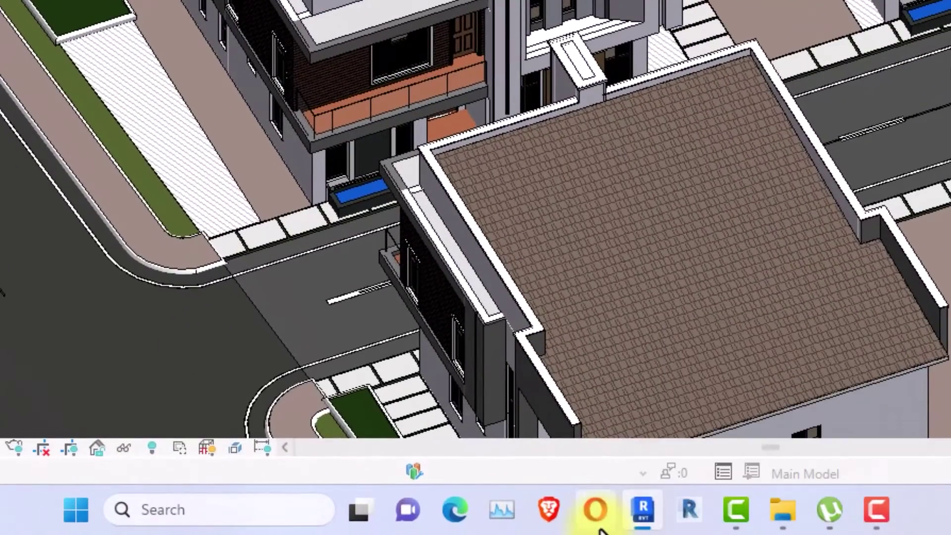
Step: Start a second session of Revit 2024 and open the recent model 4 BEDROOM TERRACED DUPLEX in it
right_click(639, 508)
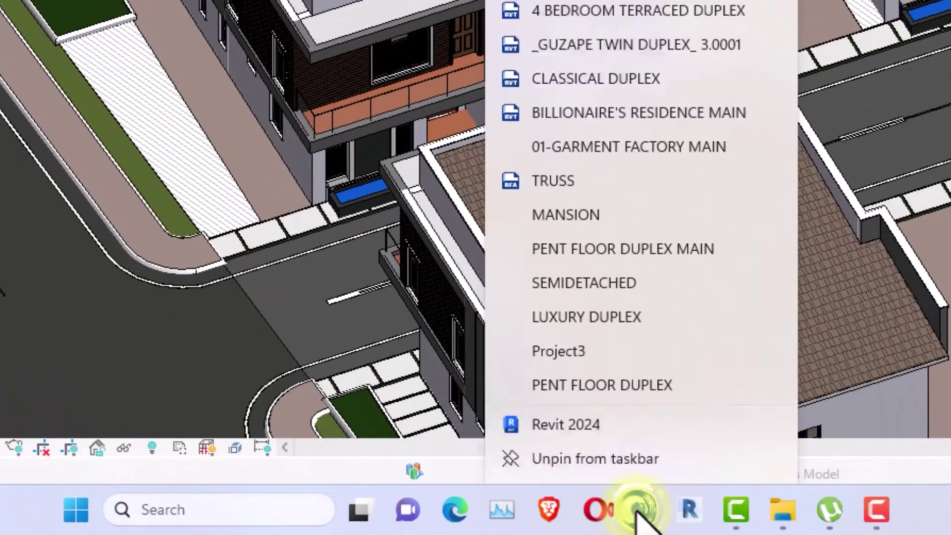
left_click(575, 386)
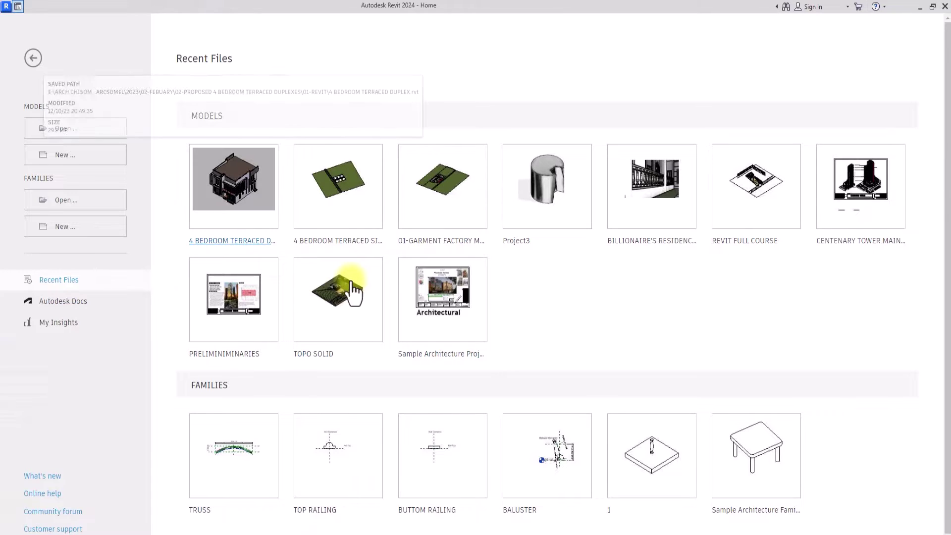
left_click(225, 182)
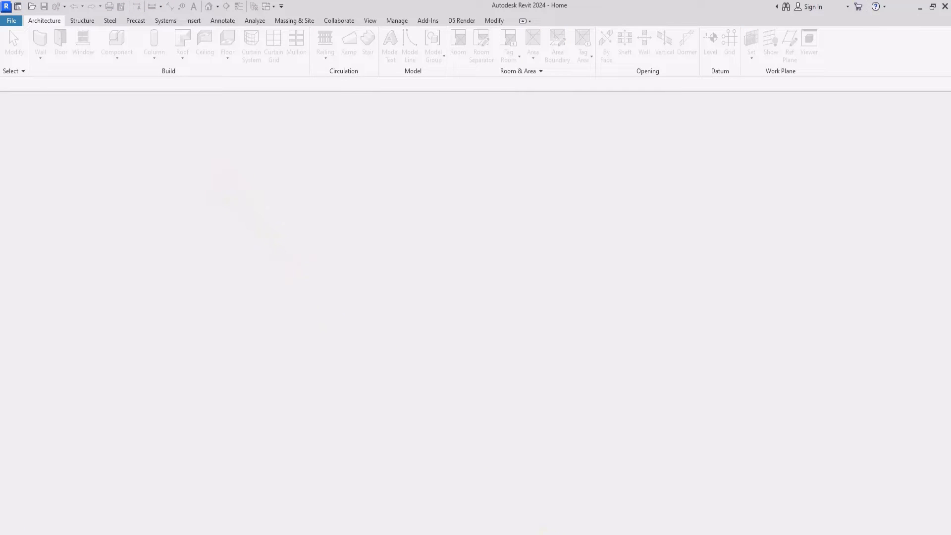
mouse_move(552, 534)
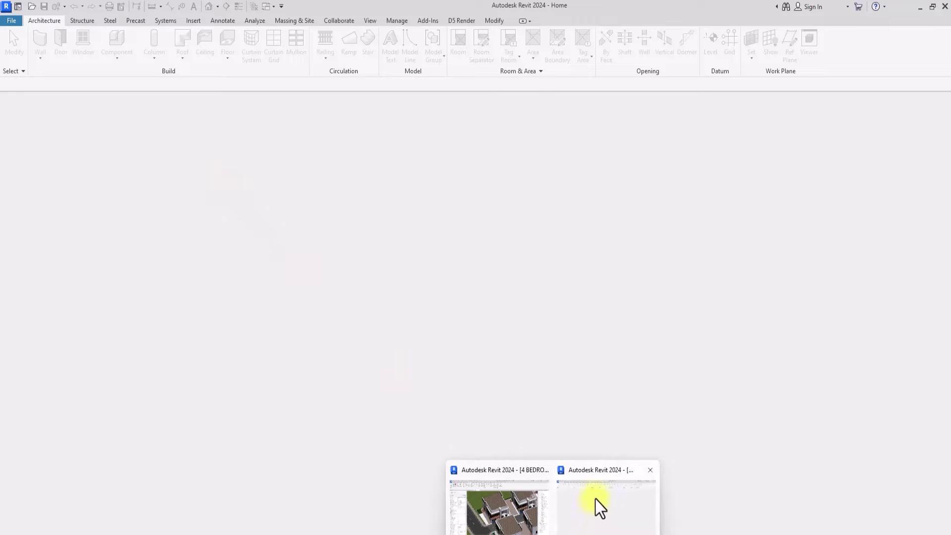
scroll(344, 347, "down", 1)
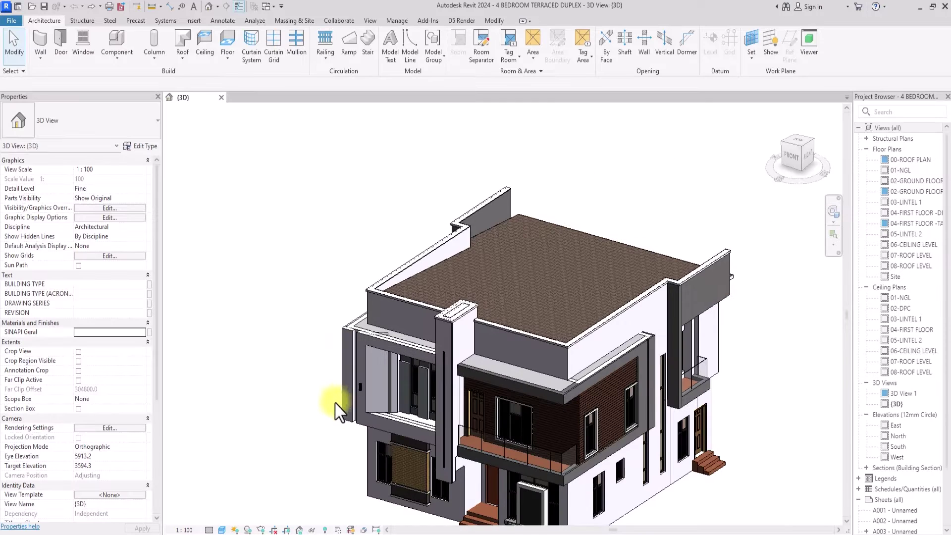
scroll(335, 404, "down", 1)
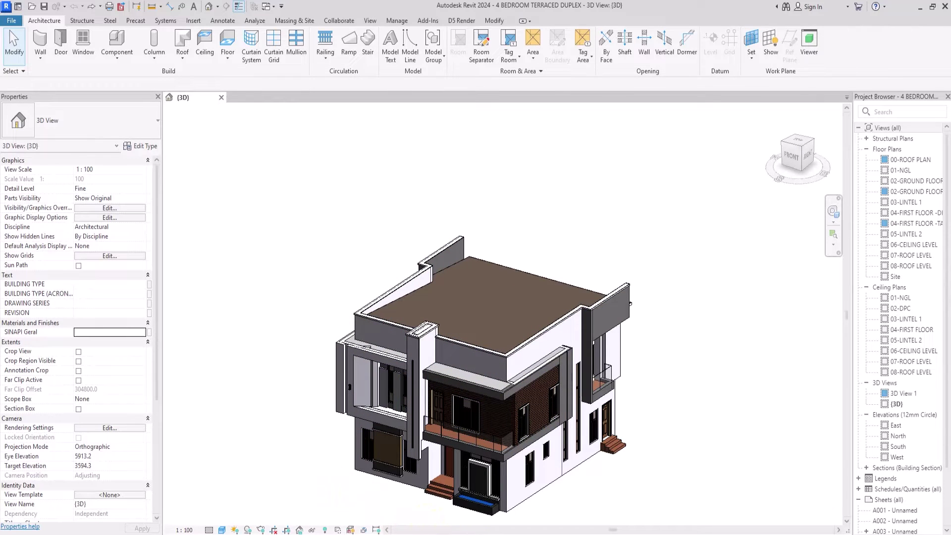
Step: Switch to the site project and examine the front facade of a linked duplex up close
left_click(500, 509)
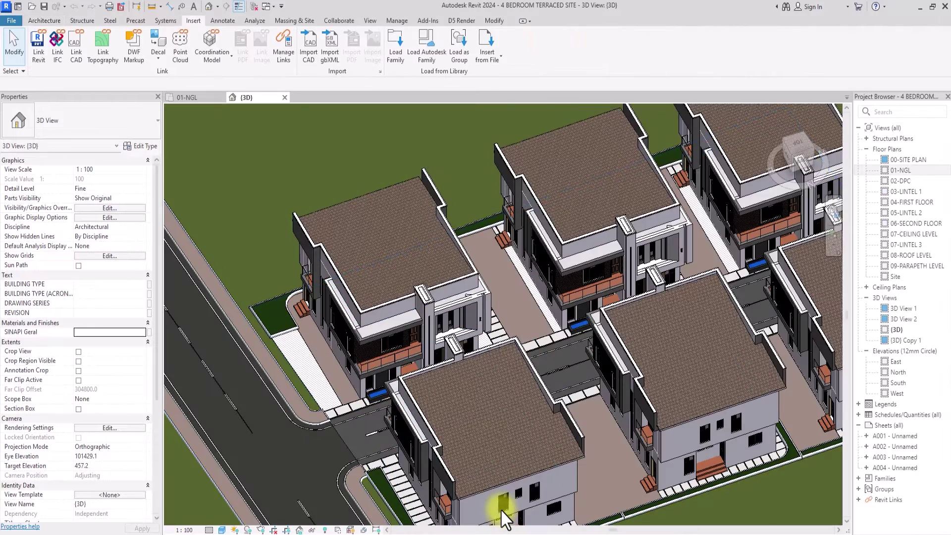
scroll(501, 509, "up", 8)
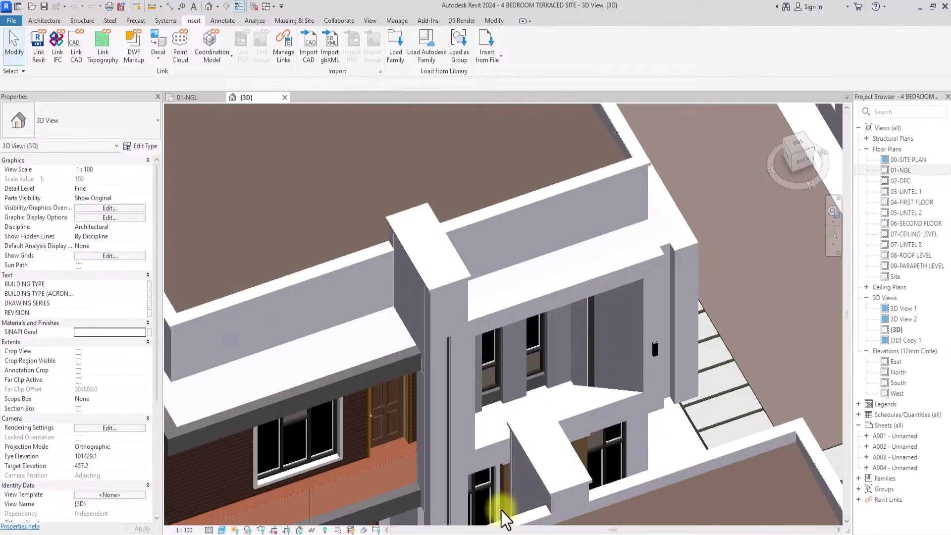
scroll(500, 509, "down", 3)
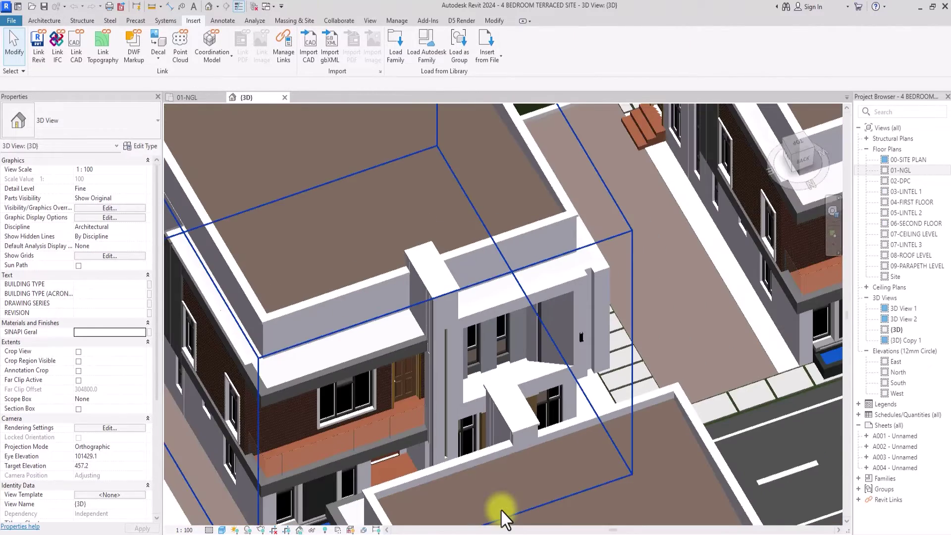
mouse_move(547, 534)
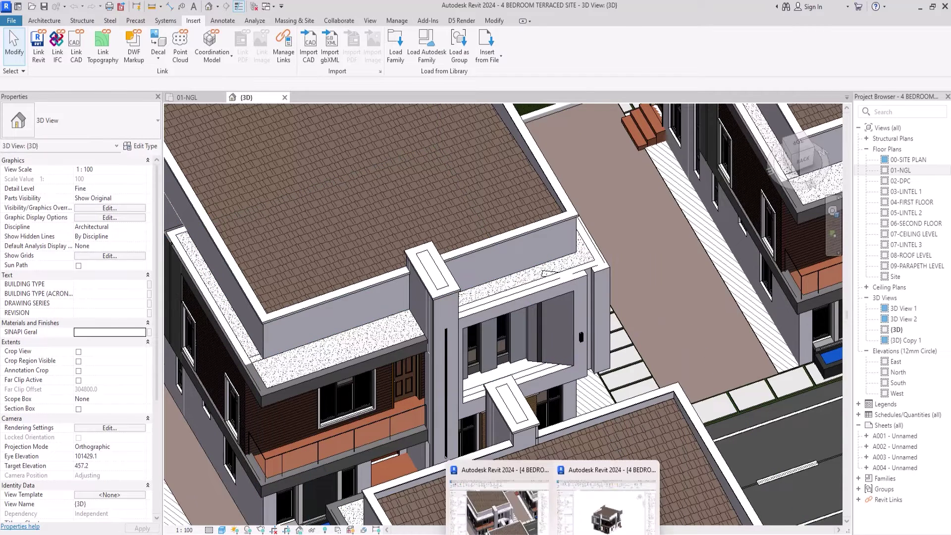
Step: In the duplex model, delete the projecting front facade elements selected from the right-side view, and return to an angled 3D view
left_click(608, 518)
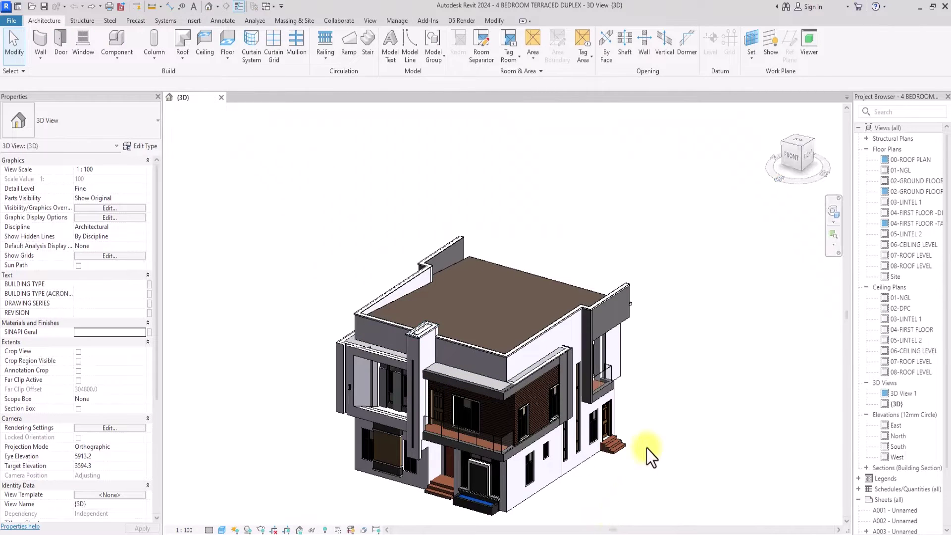
left_click(808, 153)
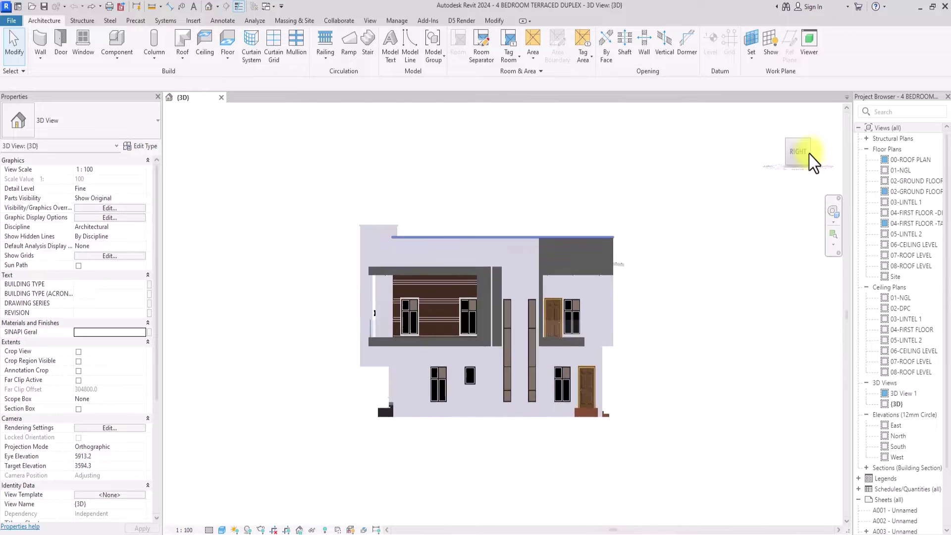
left_click_drag(405, 172, 312, 435)
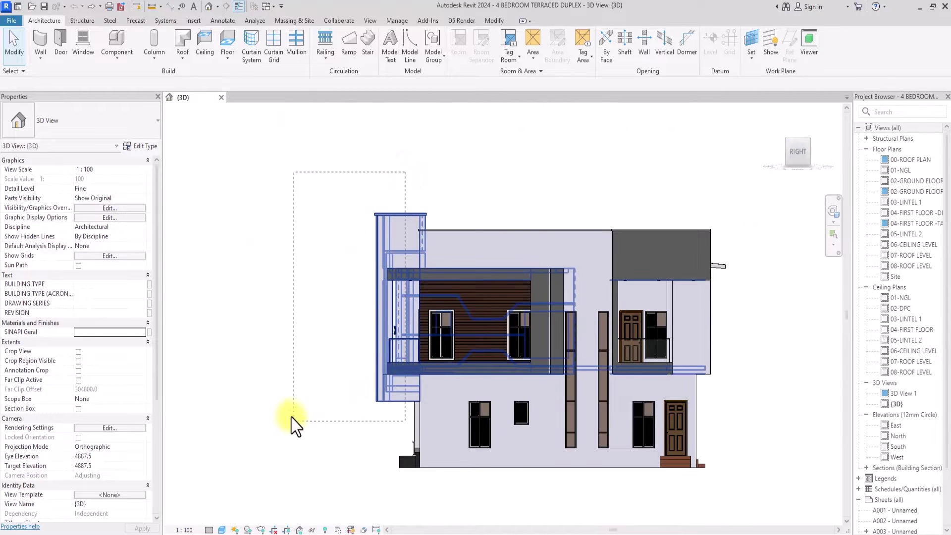
left_click_drag(259, 420, 259, 419)
key("Delete")
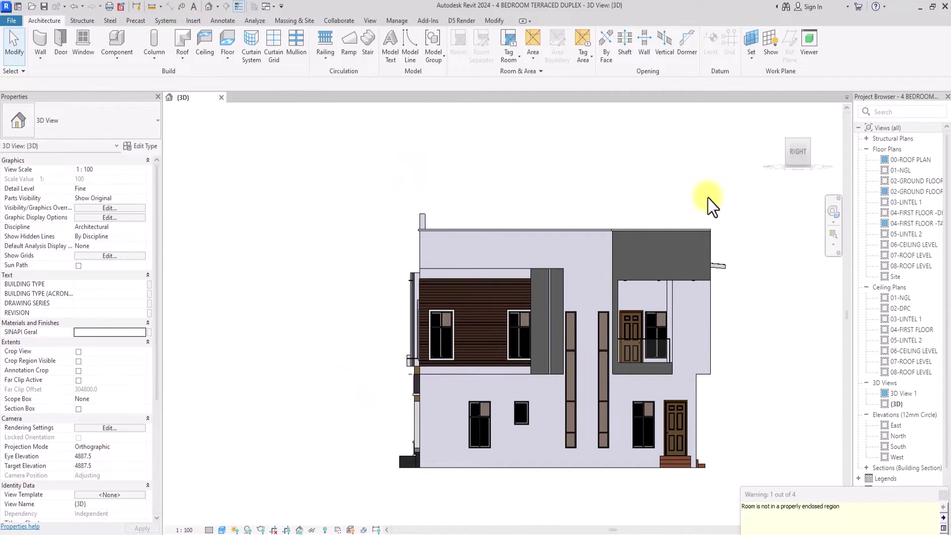
left_click_drag(792, 156, 398, 358)
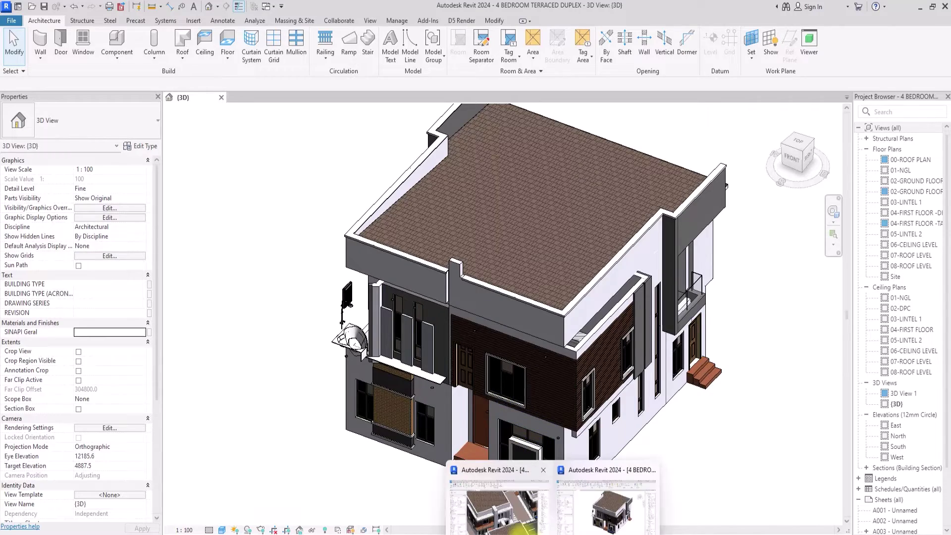
Step: Back in the site project, reload the 4 BEDROOM TERRACED DUPLEX link through Manage Links and check the houses in 3D
left_click(501, 520)
scroll(501, 520, "down", 2)
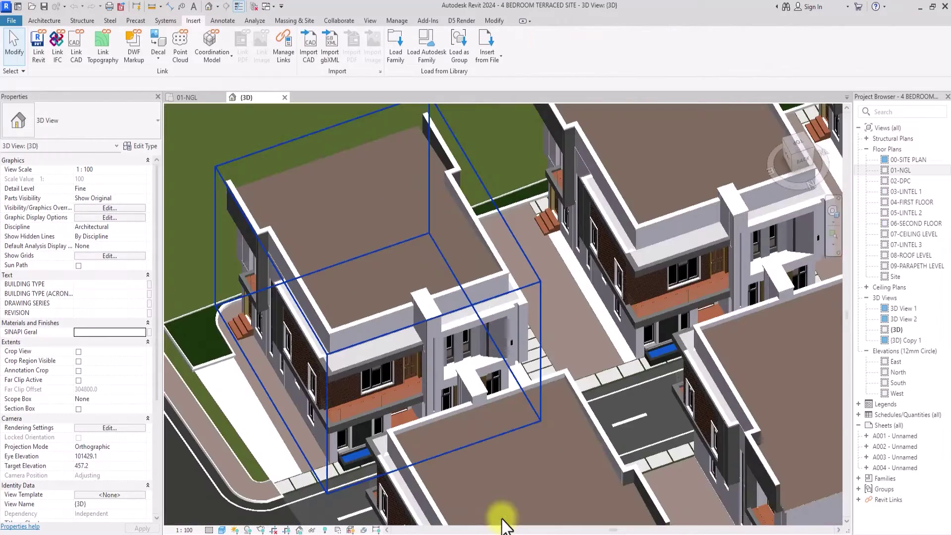
left_click(364, 342)
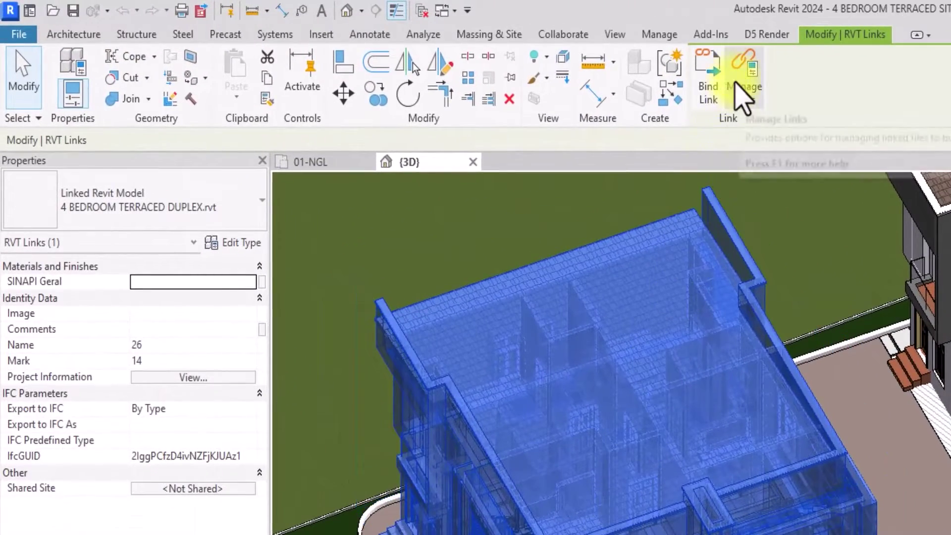
left_click(465, 54)
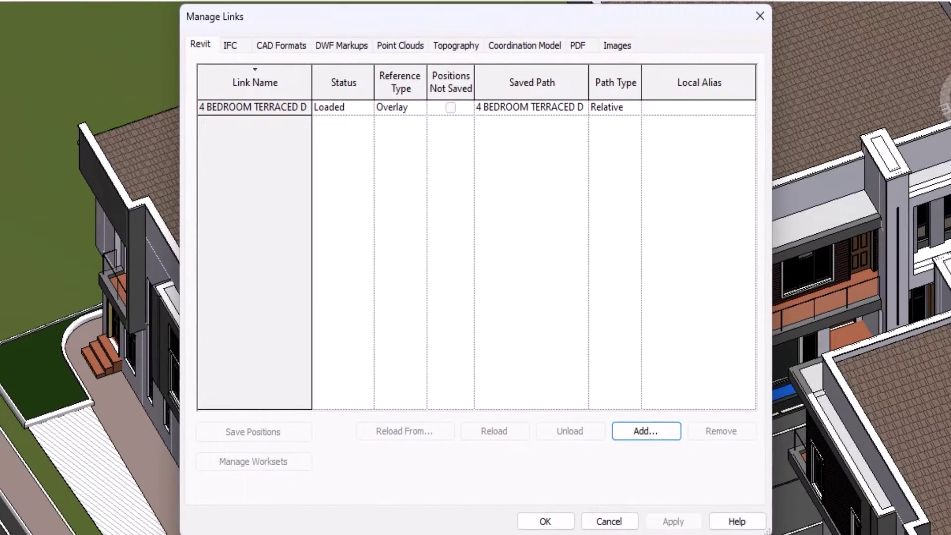
left_click(248, 105)
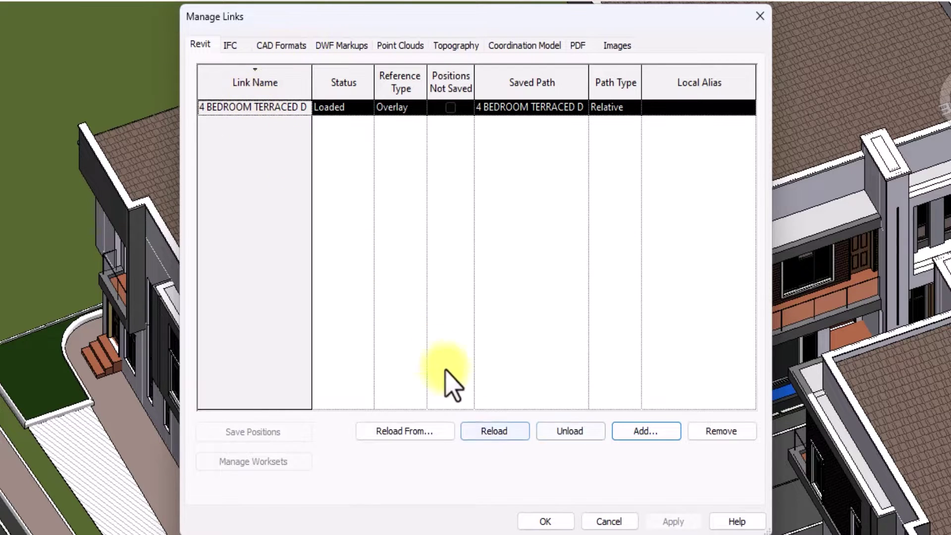
left_click(494, 432)
left_click(545, 521)
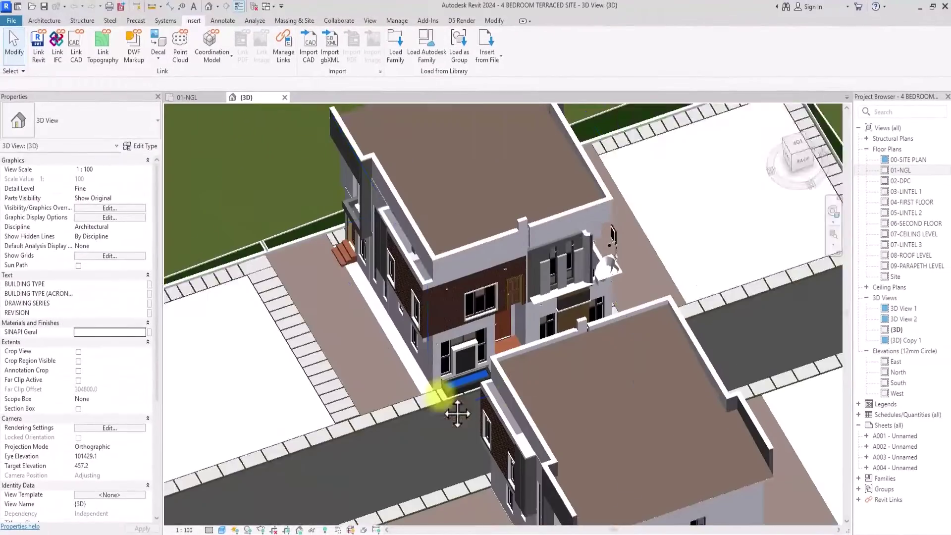
middle_click_drag(457, 414, 440, 395)
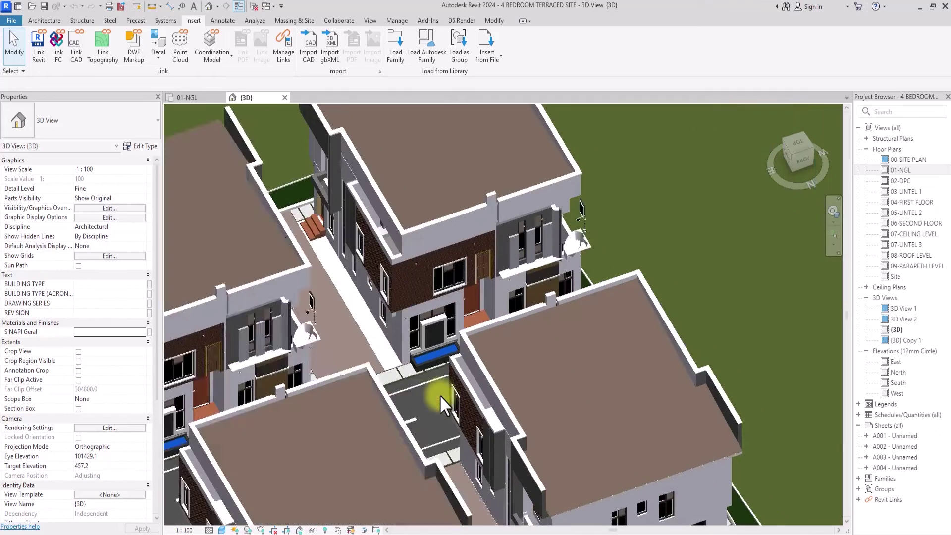
Step: Switch to the duplex model, undo the deletion of its front facade elements, and return to the site project's 3D view
mouse_move(533, 534)
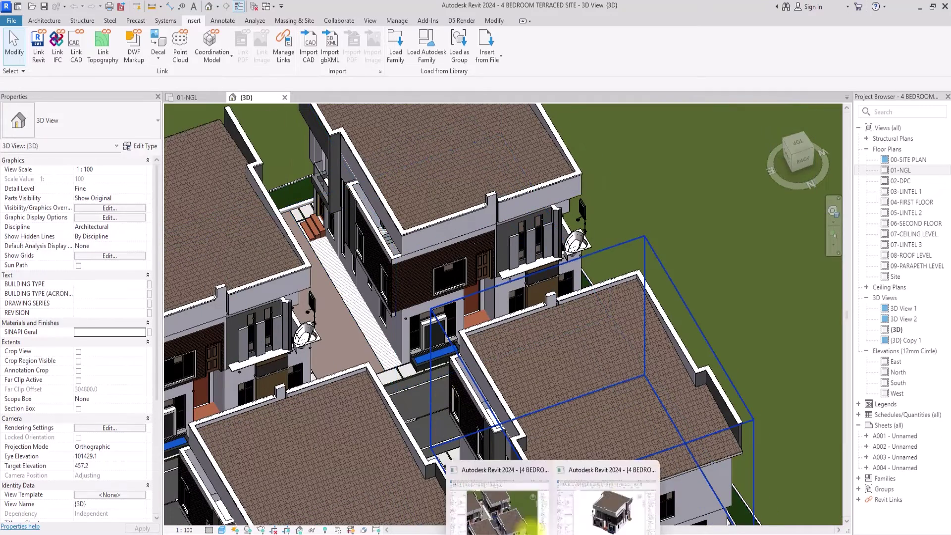
left_click(596, 520)
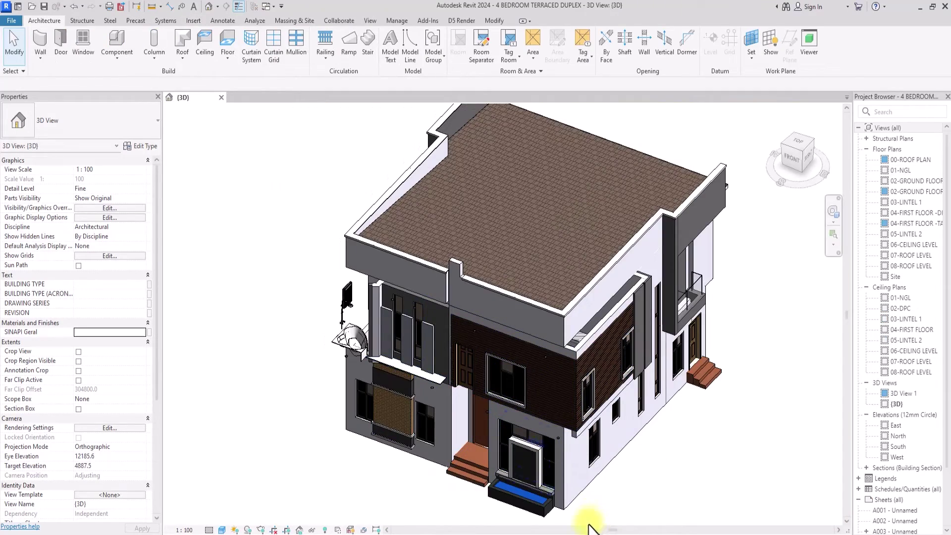
mouse_move(552, 534)
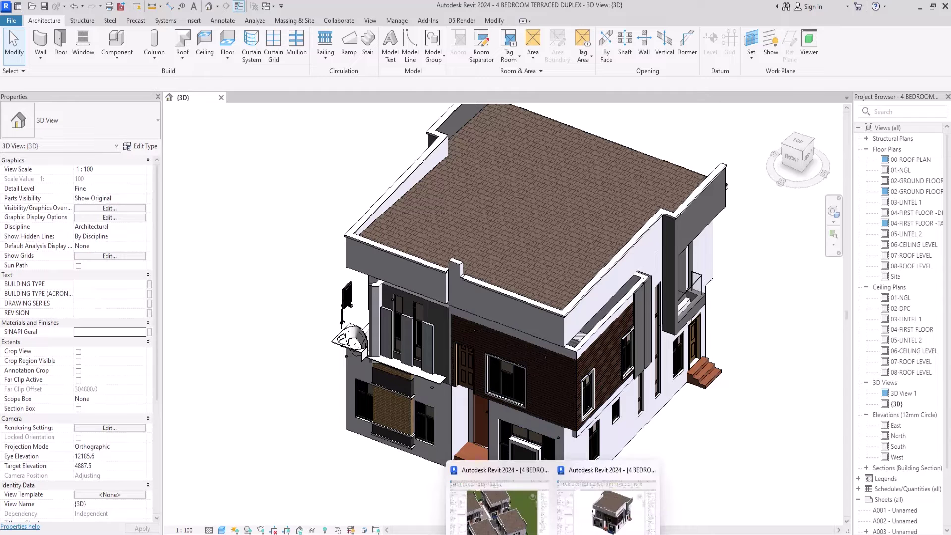
left_click(493, 501)
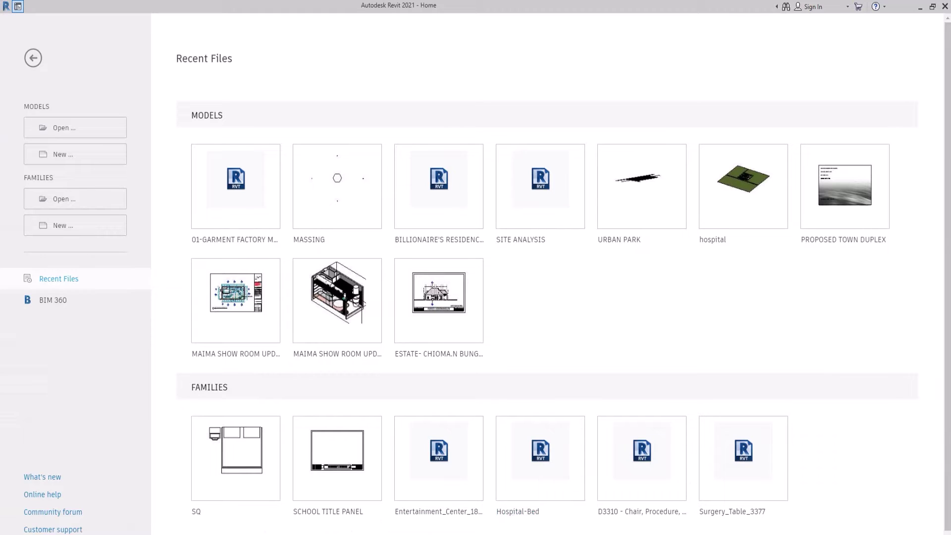
mouse_move(557, 533)
left_click(606, 500)
scroll(400, 342, "down", 2)
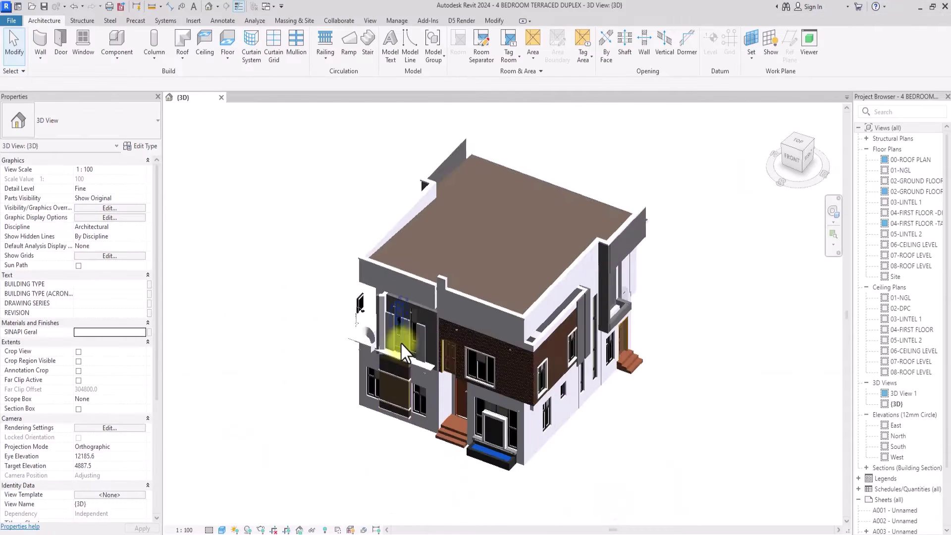
key("ctrl+z")
scroll(401, 341, "down", 2)
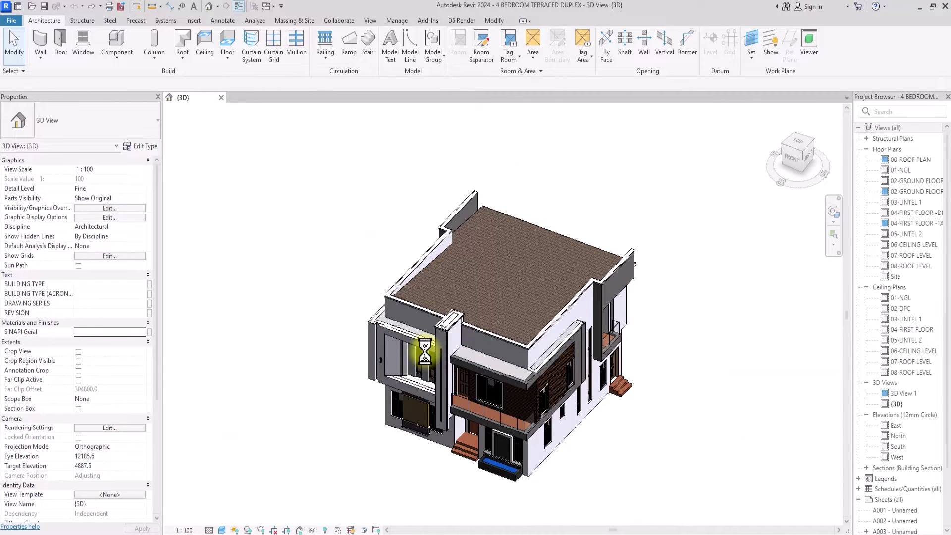
left_click(505, 501)
middle_click_drag(364, 375, 570, 330)
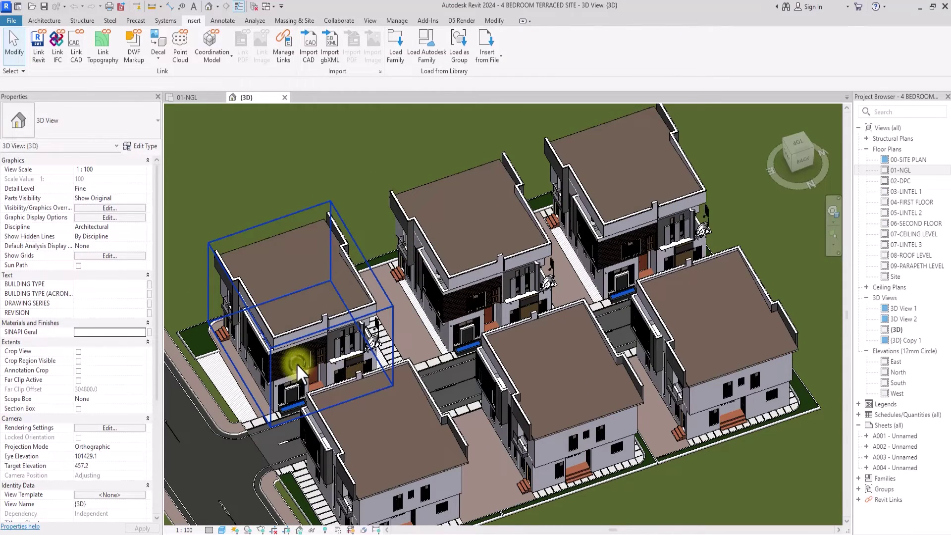
Step: Reload the 4 BEDROOM TERRACED DUPLEX link from the selected house on the site to bring in the restored facade
left_click(297, 363)
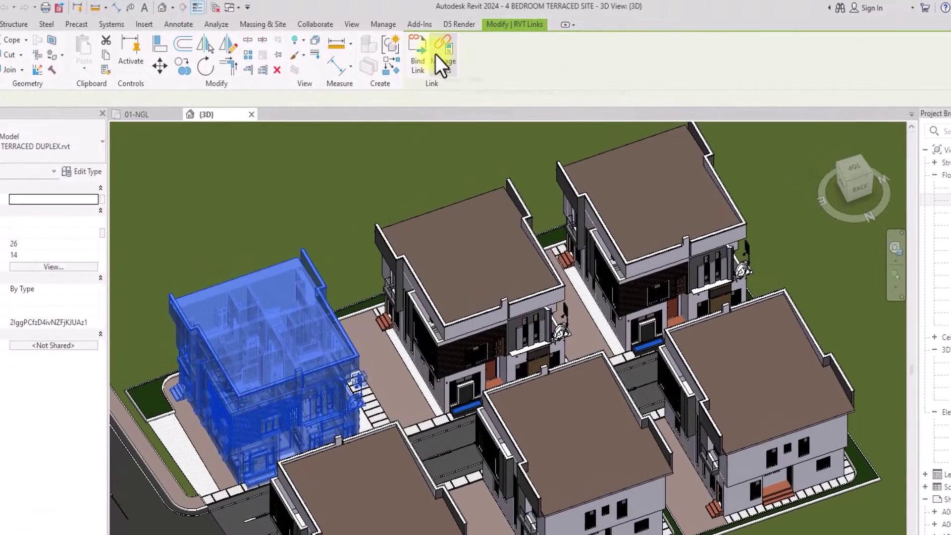
left_click(440, 46)
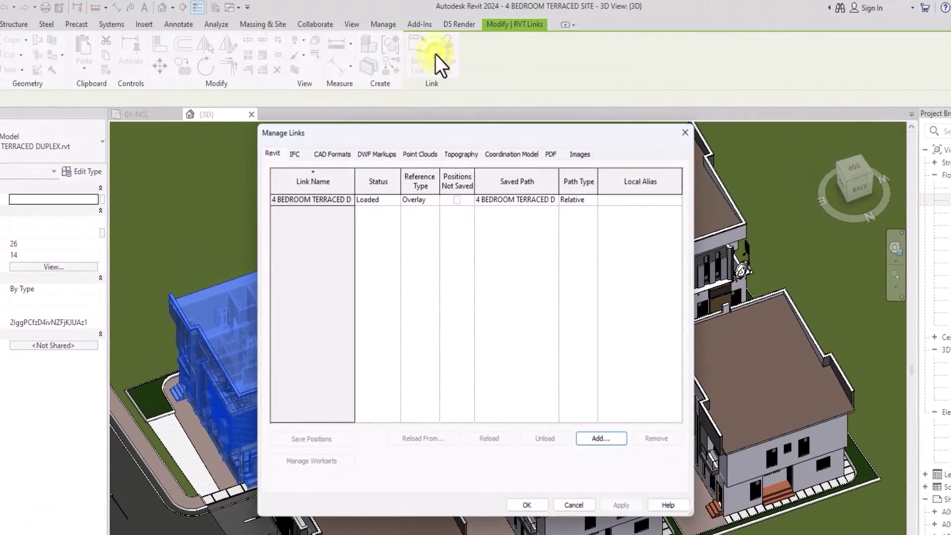
left_click(290, 199)
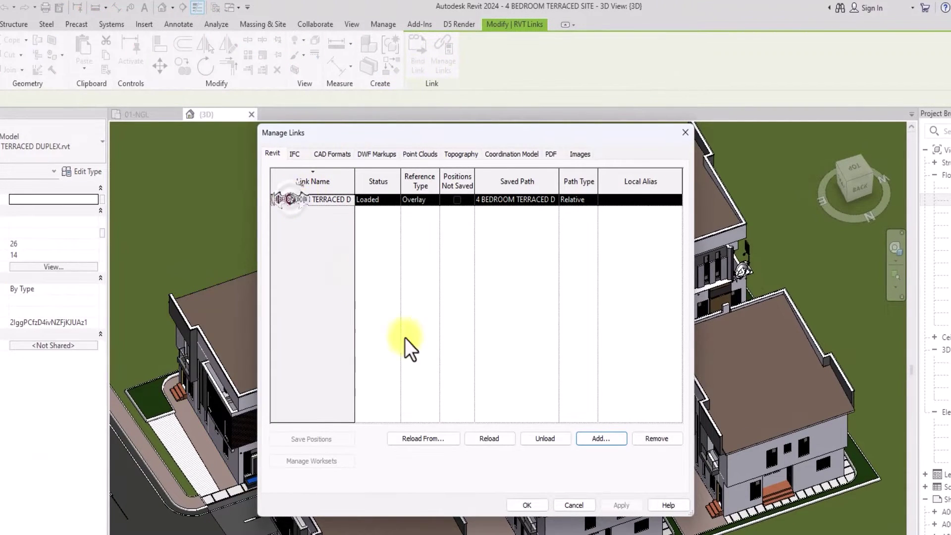
left_click(490, 438)
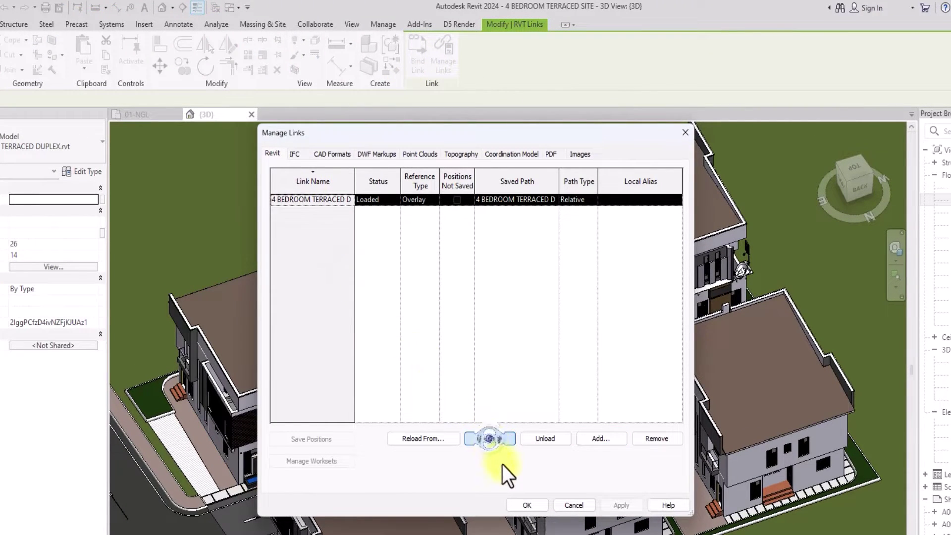
left_click(528, 505)
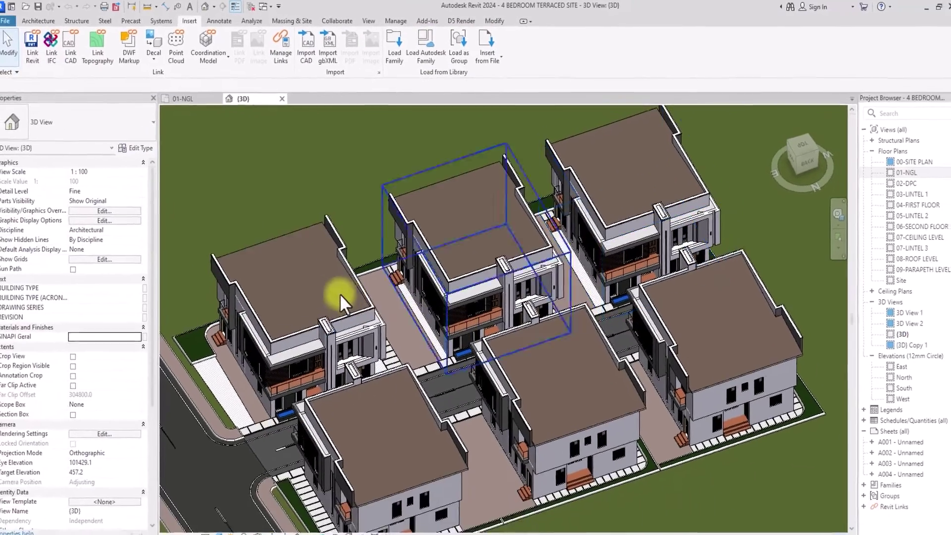
Step: Unload the 4 BEDROOM TERRACED DUPLEX link so that the site project shows only the empty plots and roads
scroll(310, 328, "down", 3)
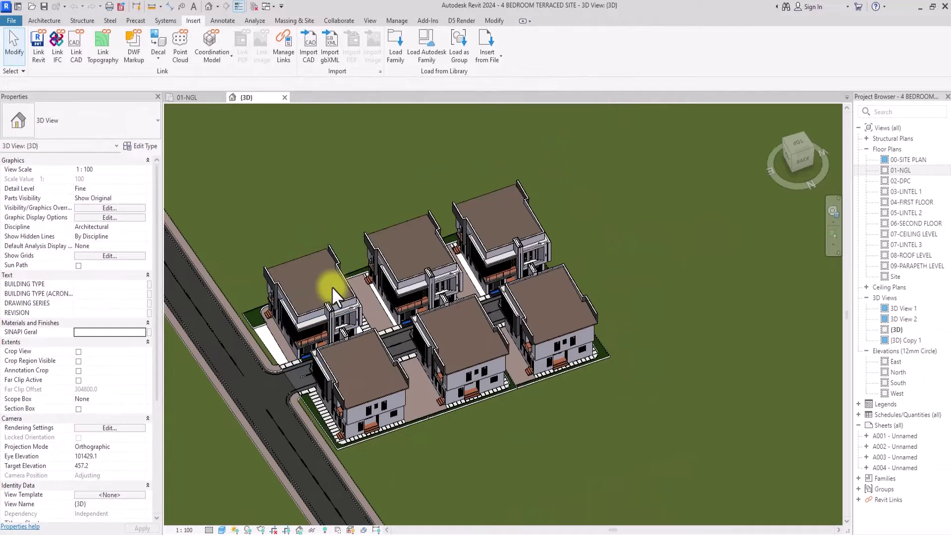
scroll(331, 286, "up", 4)
scroll(360, 309, "down", 3)
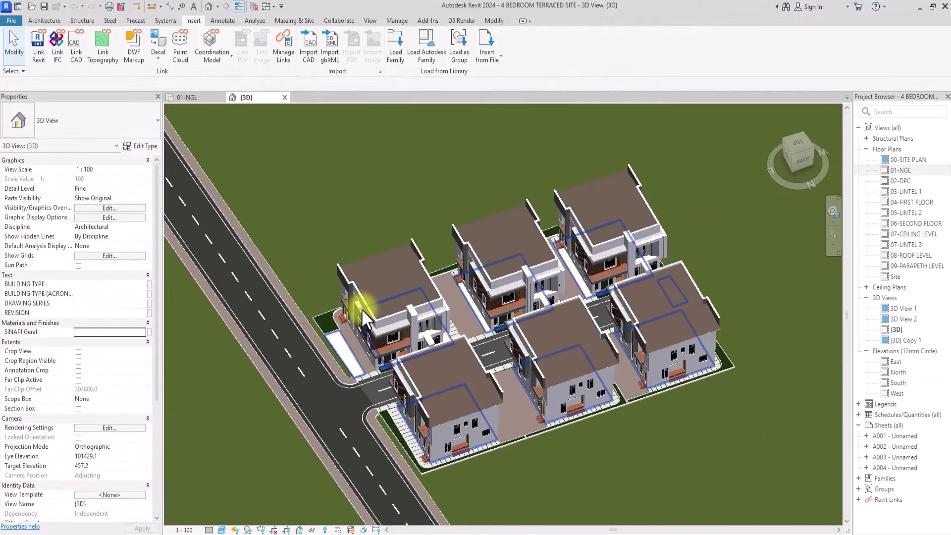
scroll(371, 304, "up", 5)
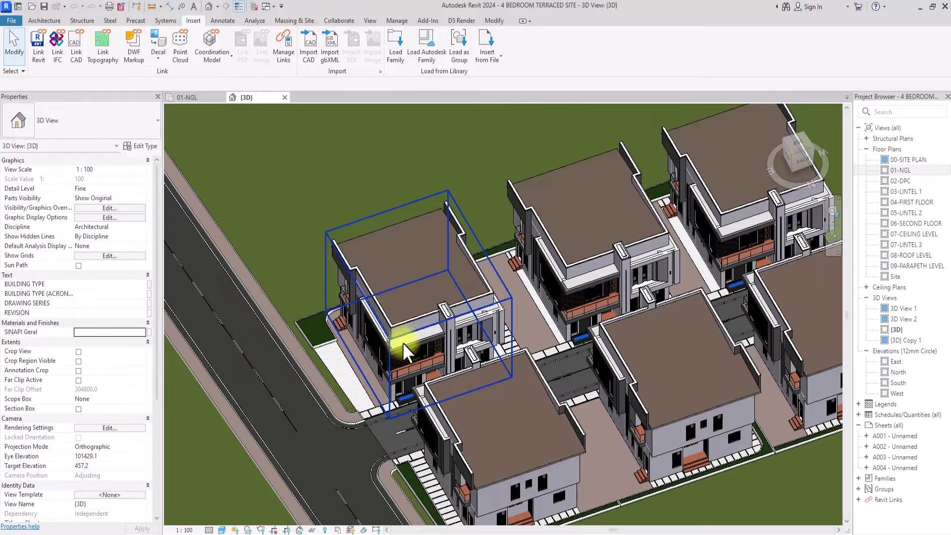
left_click(393, 327)
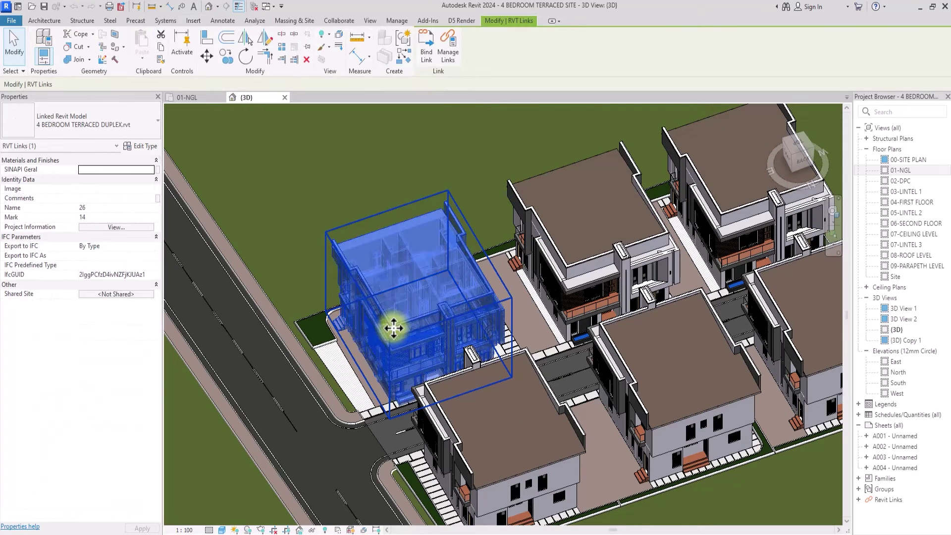
left_click(450, 53)
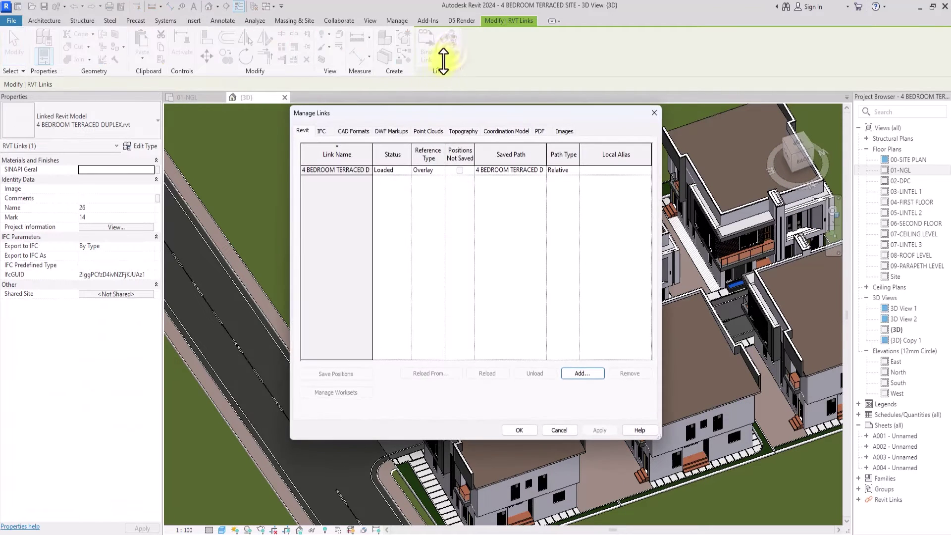
left_click(341, 170)
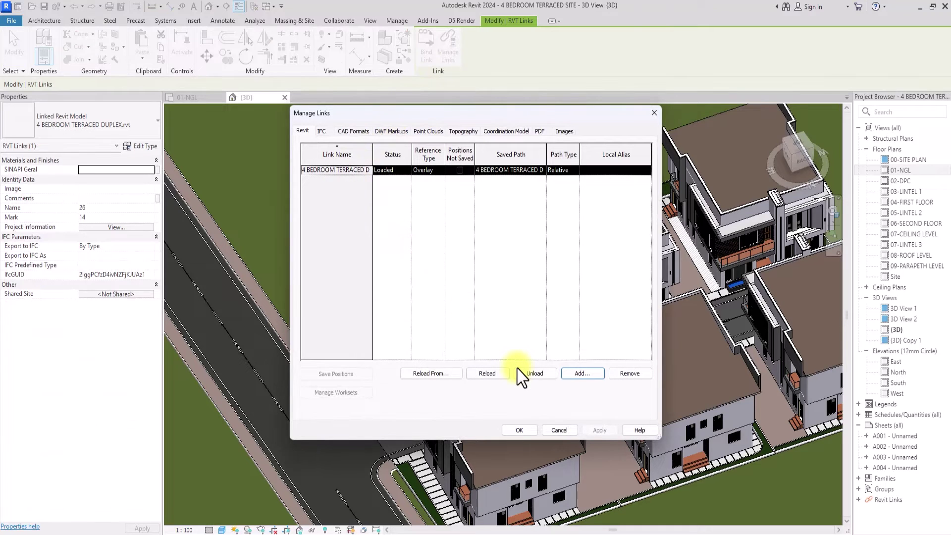
left_click(523, 375)
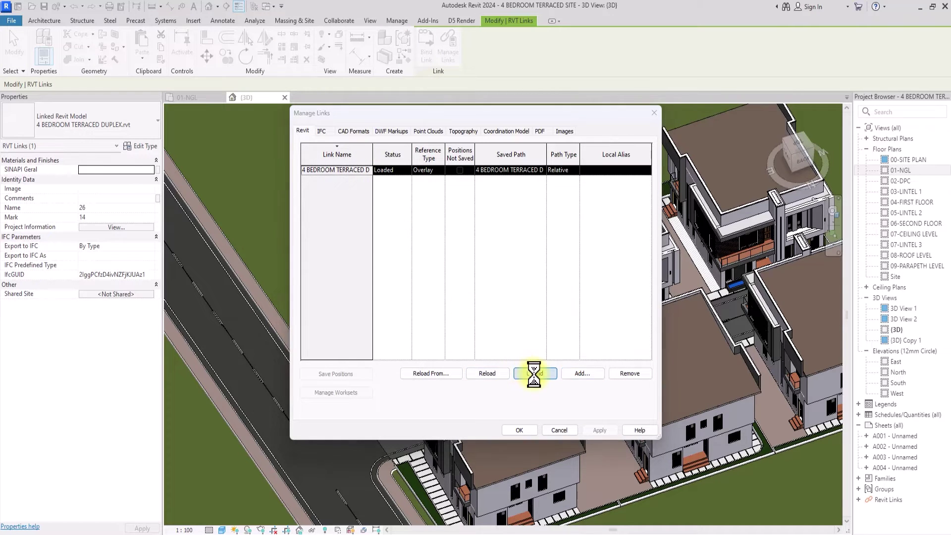
left_click(496, 297)
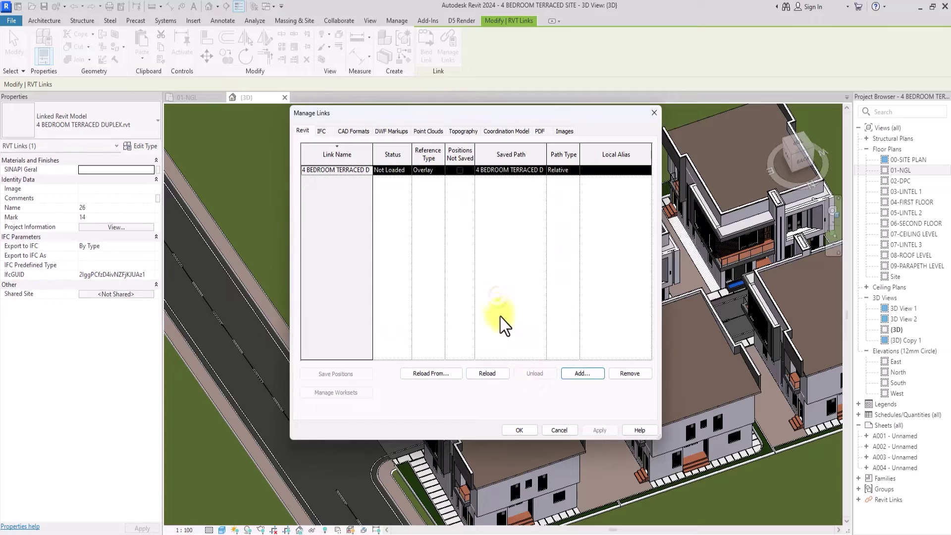
left_click(519, 430)
scroll(519, 429, "down", 3)
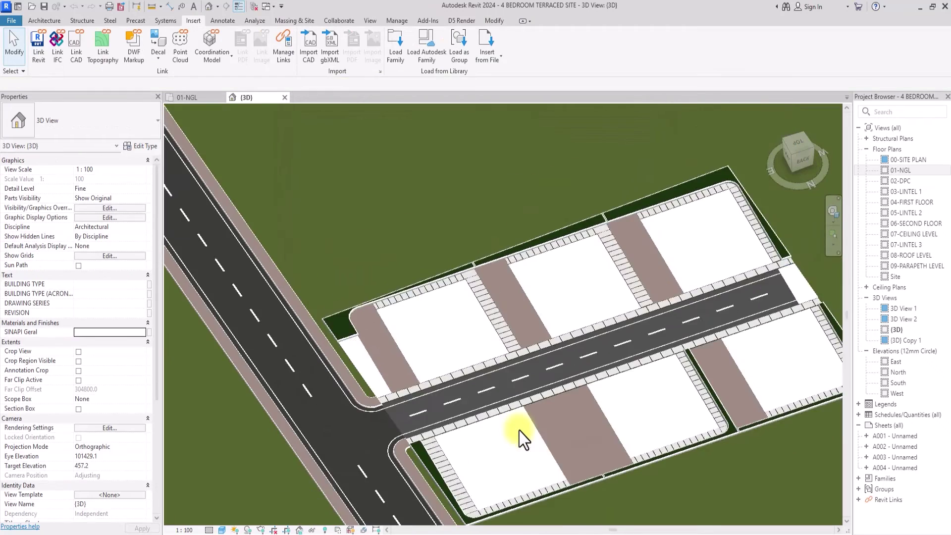